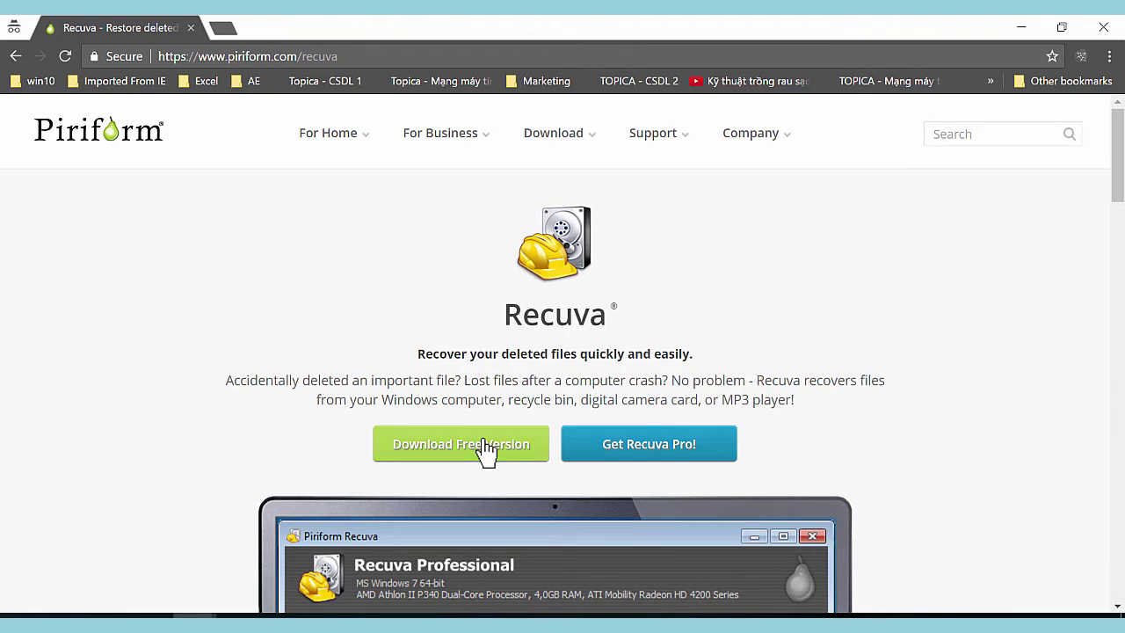
# Open the free version download options on the Recuva page and review the features of the Free and Professional editions.
pyautogui.click(484, 438)
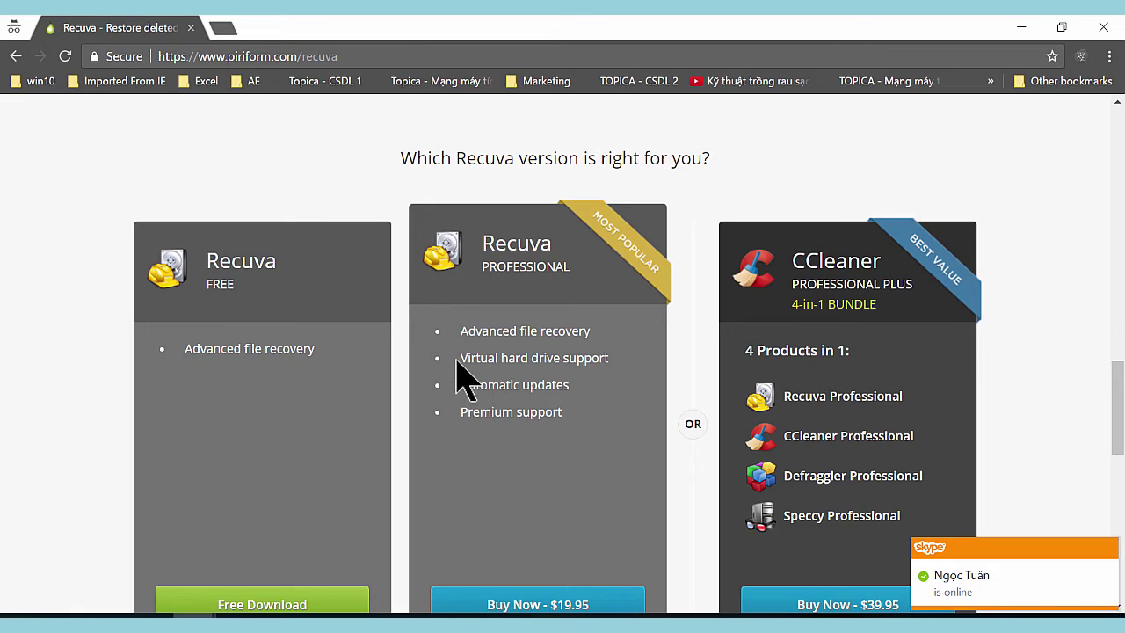
pyautogui.moveTo(459, 357); pyautogui.dragTo(559, 413)
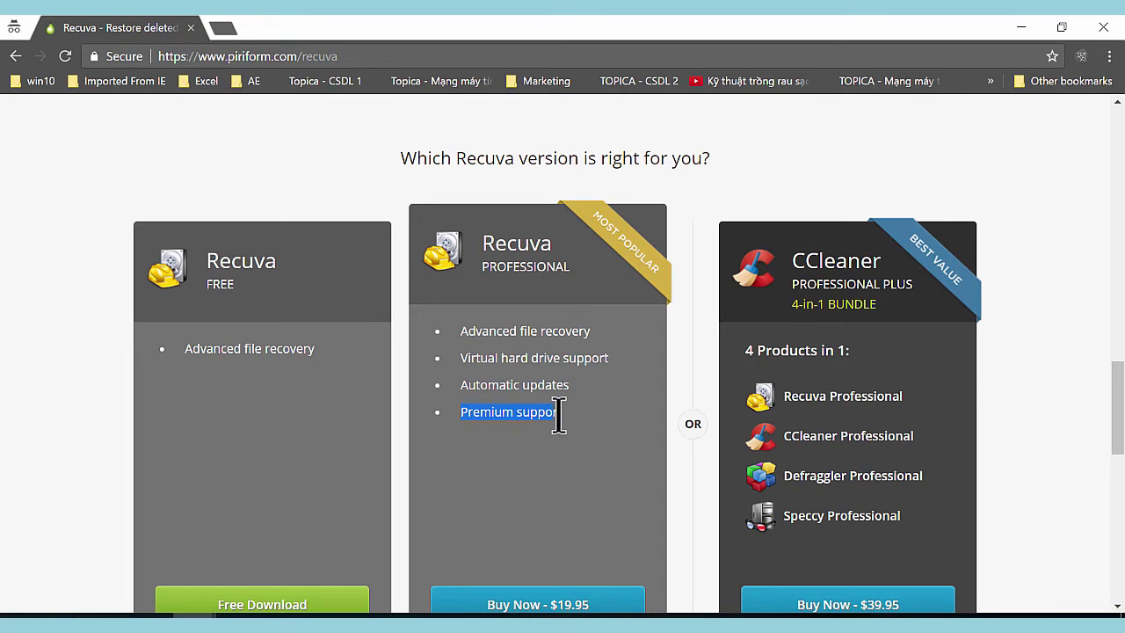
pyautogui.click(598, 445)
pyautogui.scroll(-1, 598, 445)
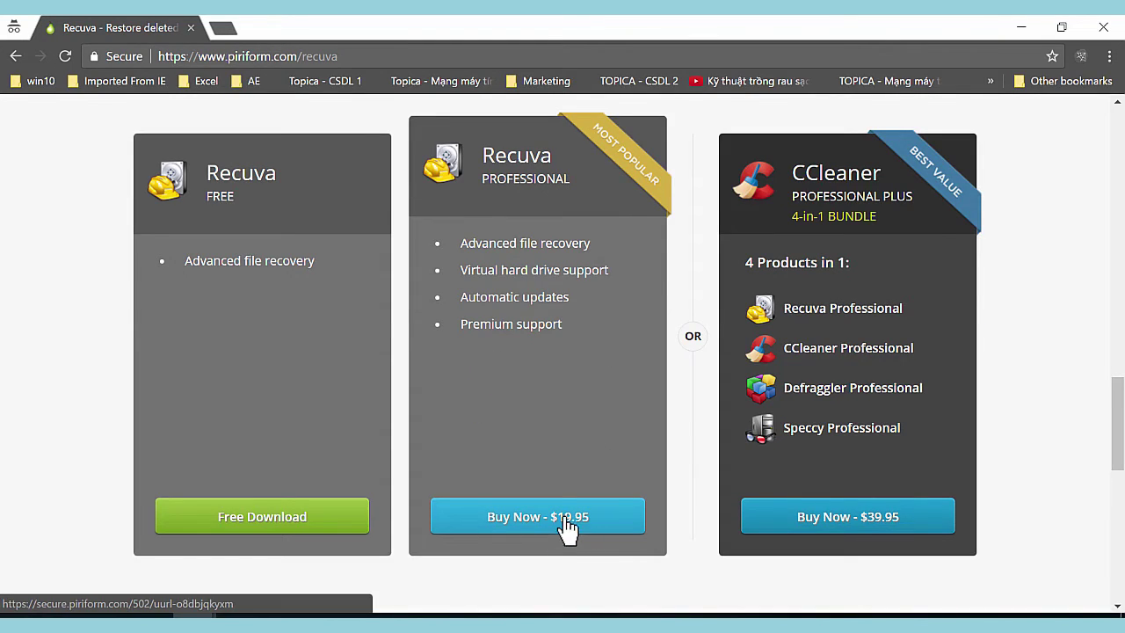
pyautogui.scroll(1, 562, 527)
pyautogui.scroll(1, 576, 527)
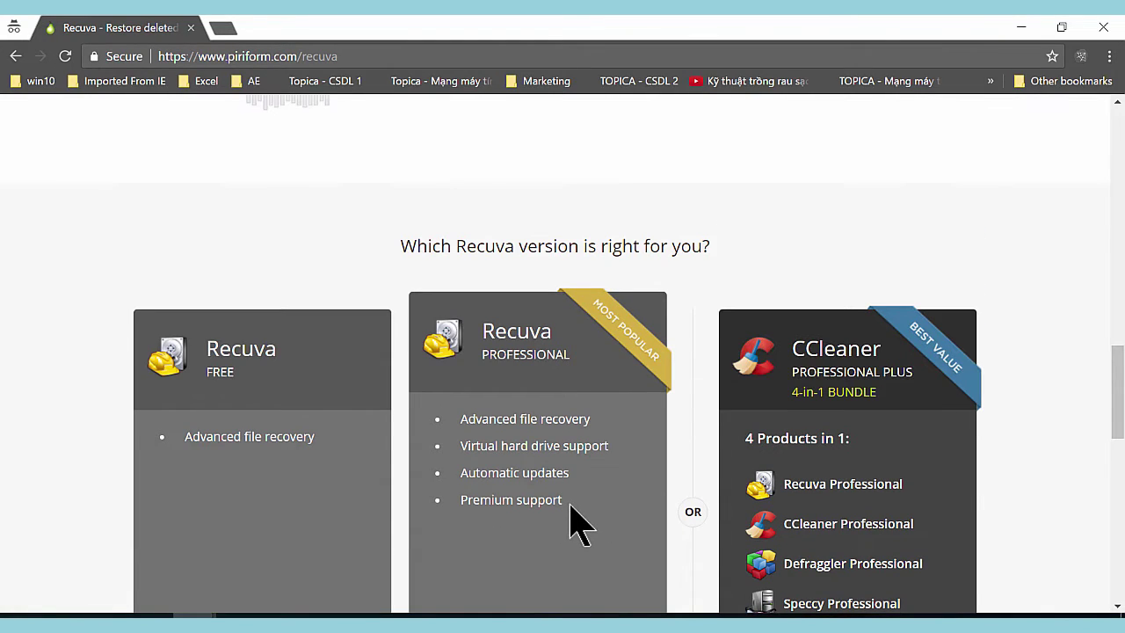
pyautogui.scroll(-2, 572, 521)
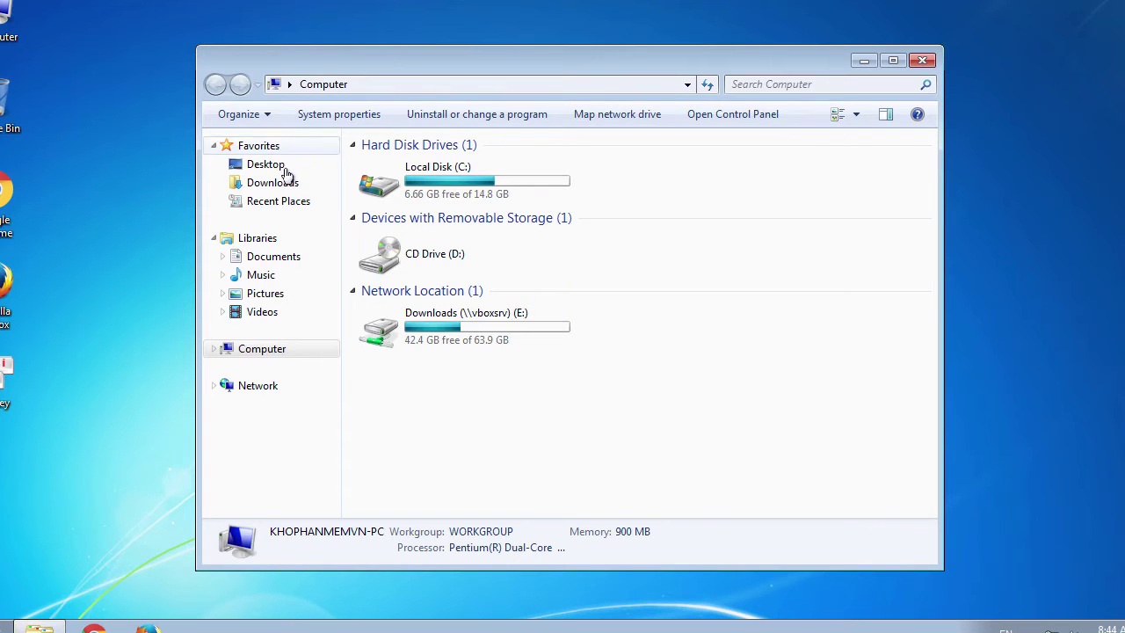
# Run the recuva installer from the Downloads folder, allow it to make changes, and close the folder window.
pyautogui.click(285, 182)
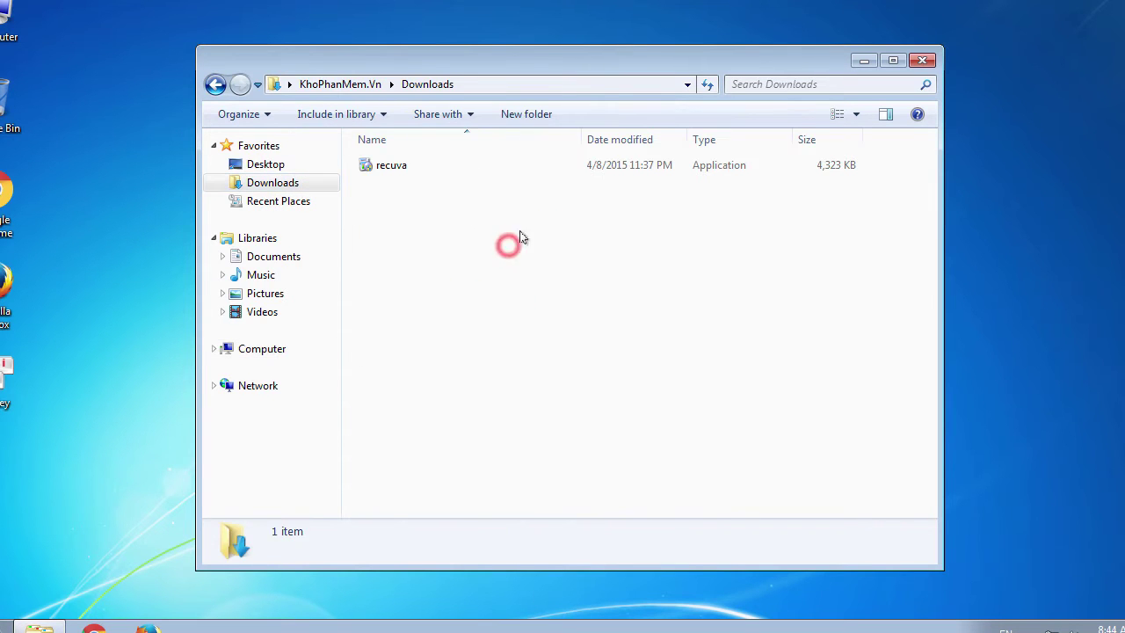
pyautogui.click(552, 174)
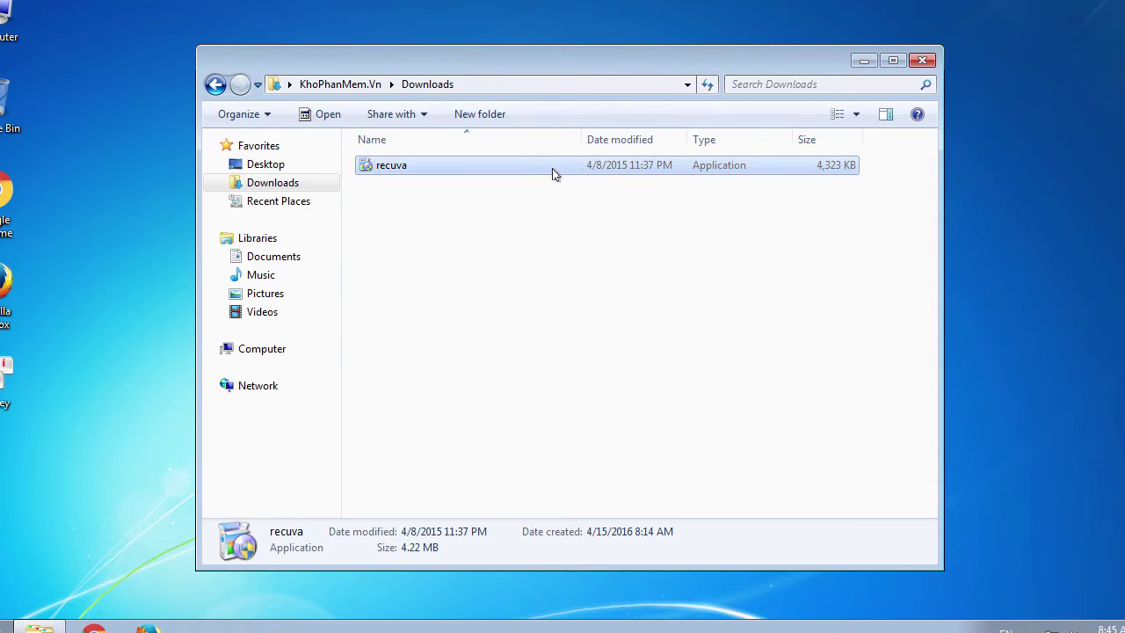
pyautogui.doubleClick(553, 174)
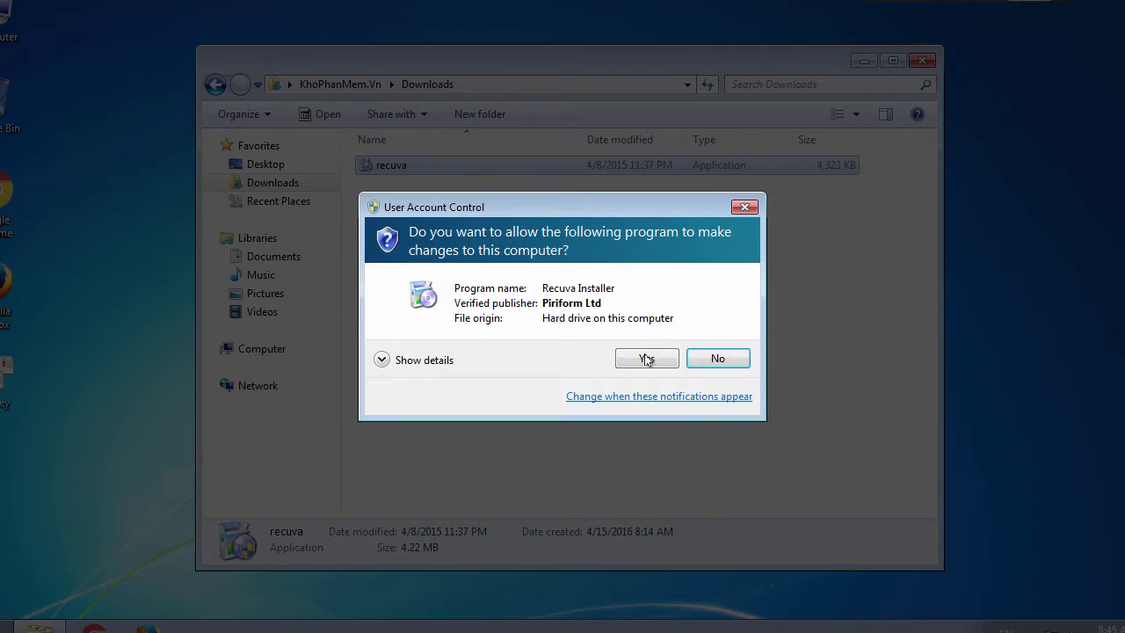
pyautogui.click(646, 359)
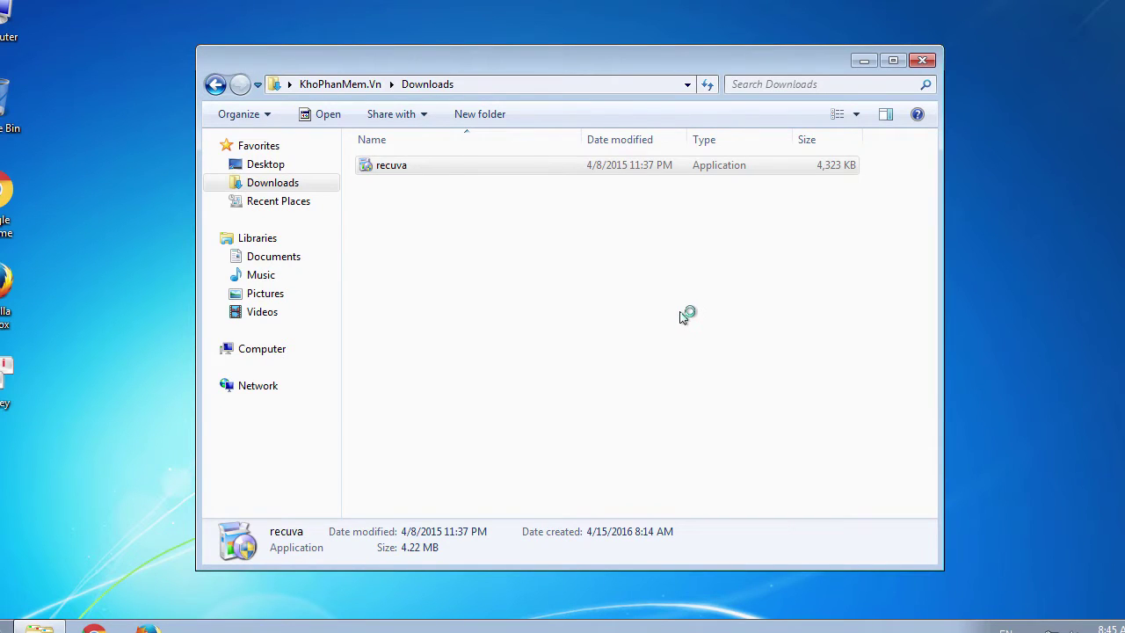
pyautogui.click(923, 62)
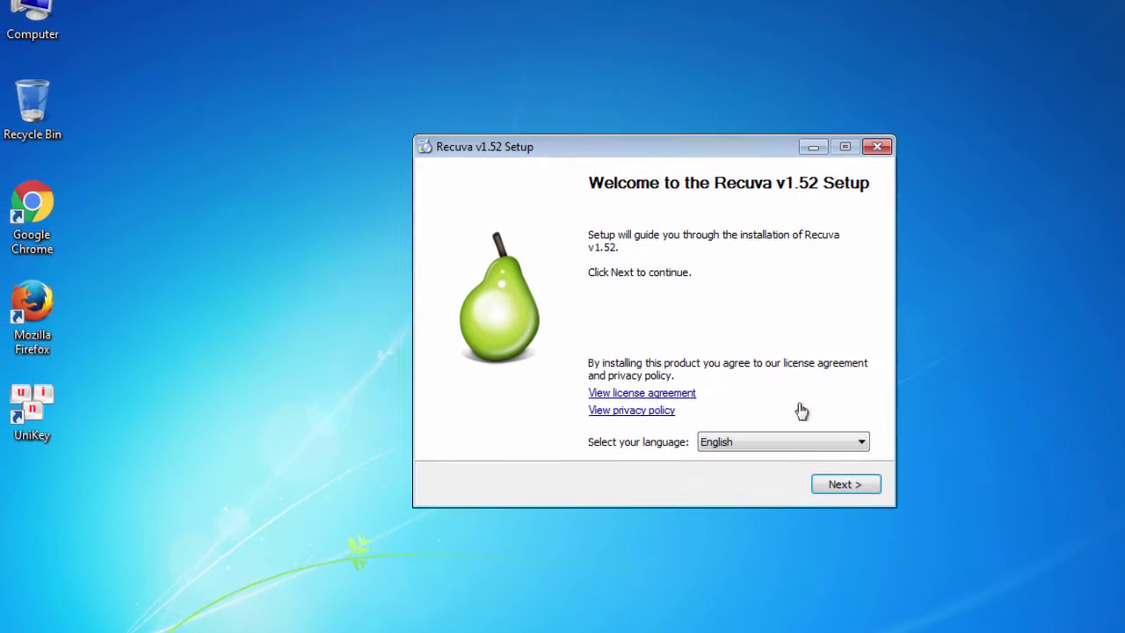
# Set the Recuva setup language to Tiếng Việt and reload the installer in that language.
pyautogui.click(816, 442)
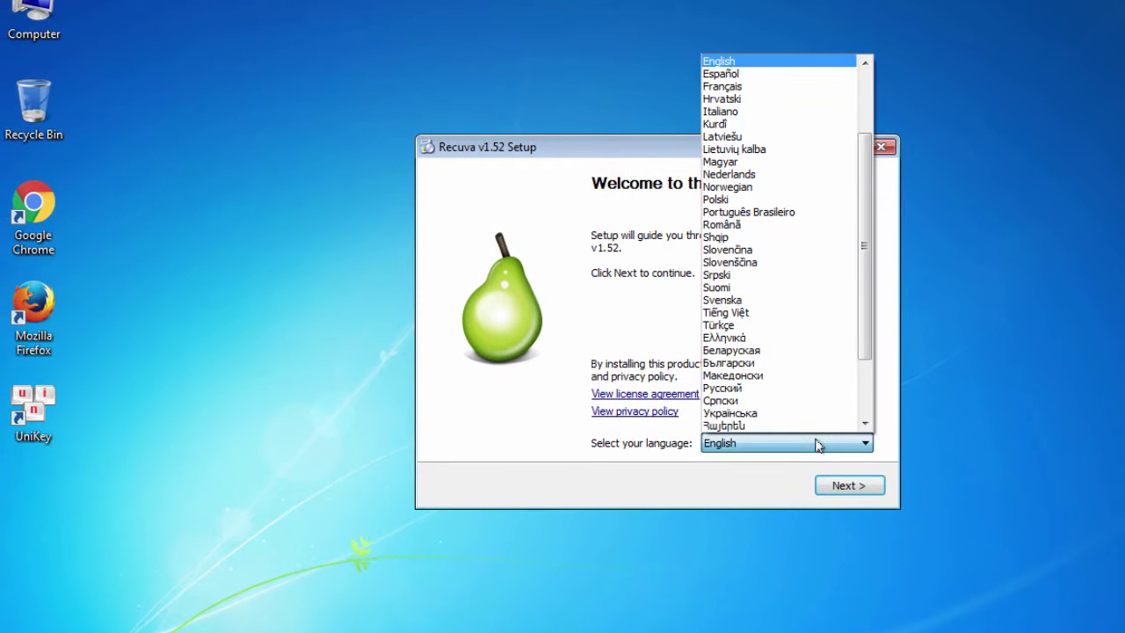
pyautogui.click(864, 290)
pyautogui.moveTo(866, 329); pyautogui.dragTo(864, 418)
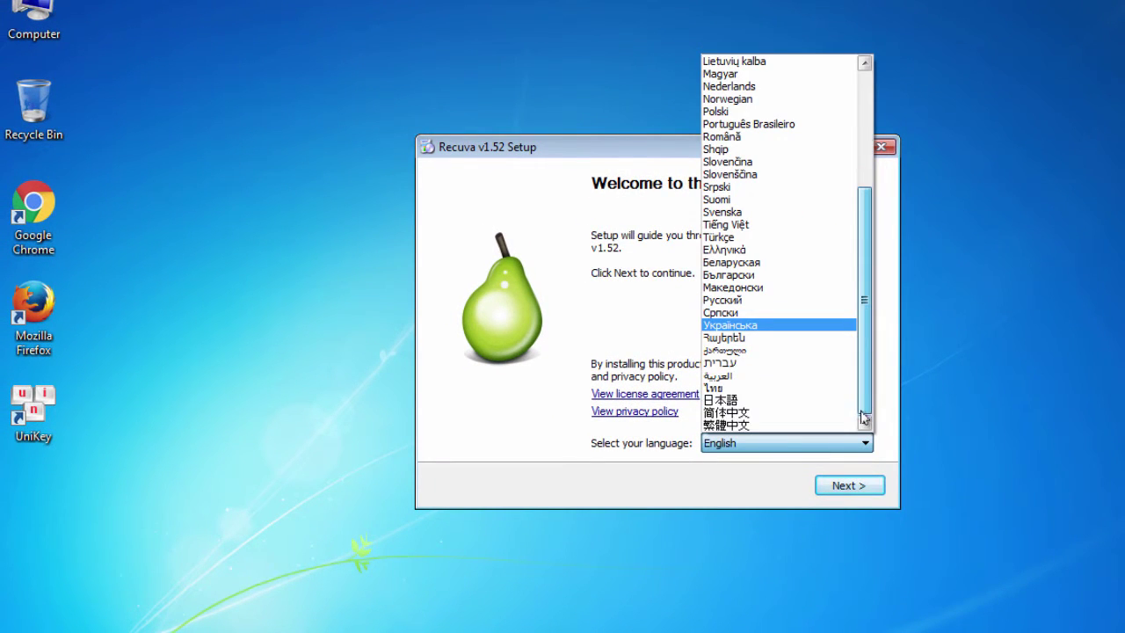
pyautogui.click(728, 224)
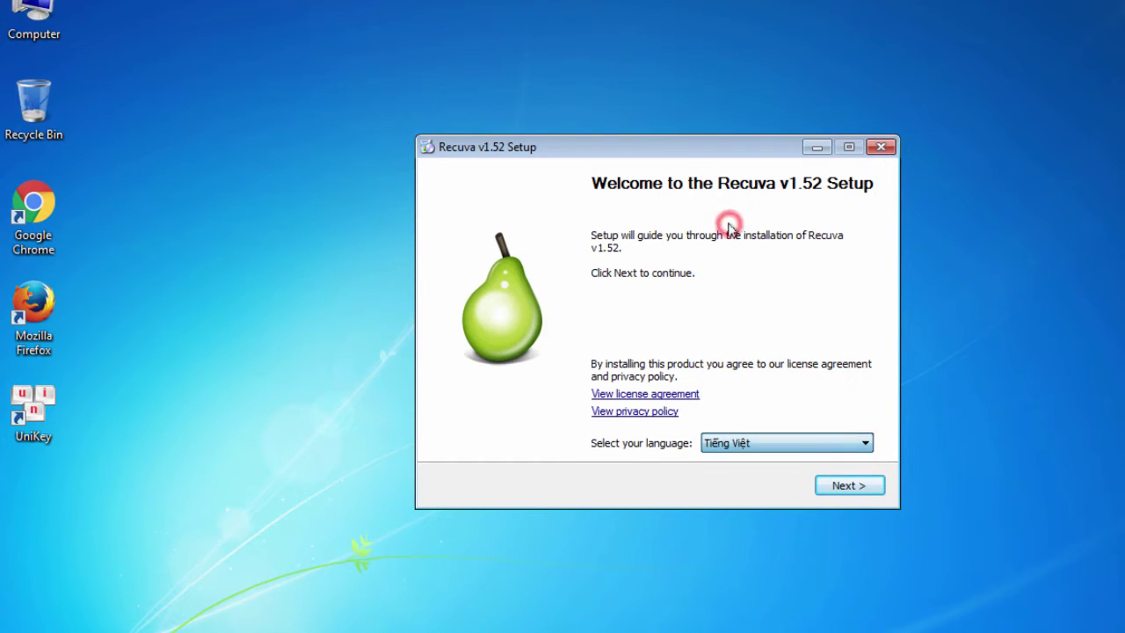
pyautogui.click(857, 484)
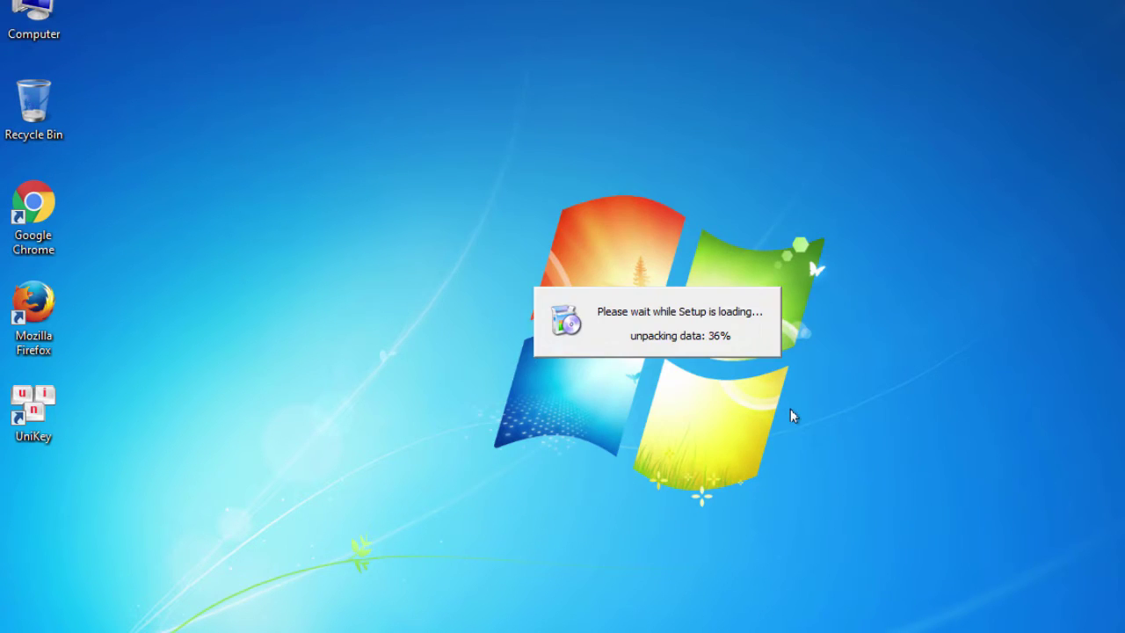
pyautogui.rightClick(945, 209)
pyautogui.click(992, 264)
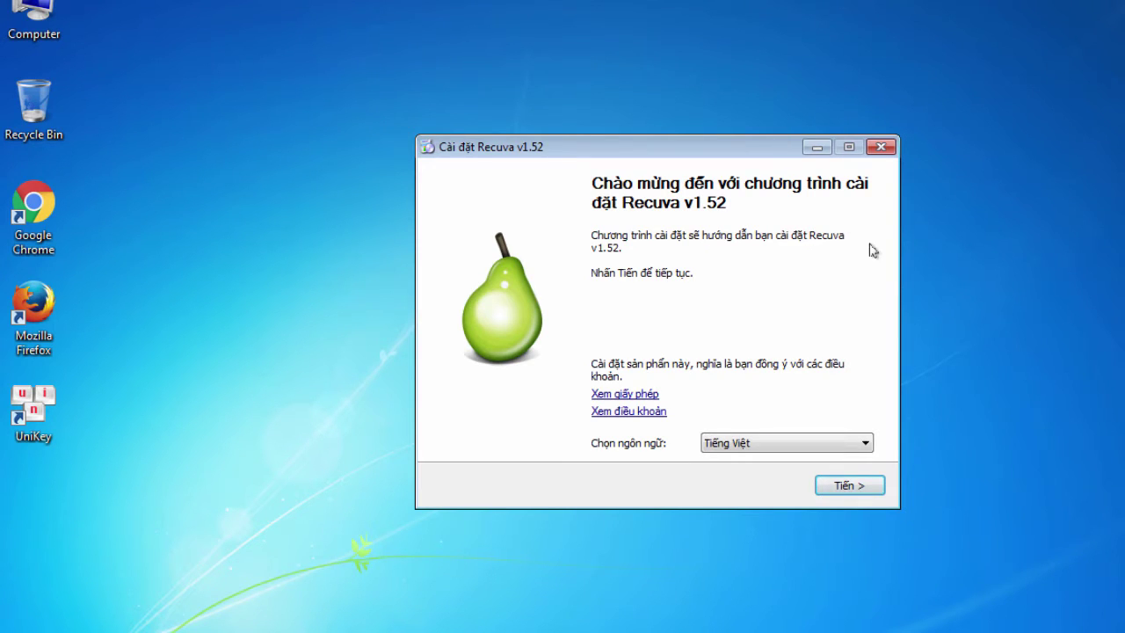
# Install Recuva with the default setup options, declining the additional CCleaner installation.
pyautogui.click(870, 486)
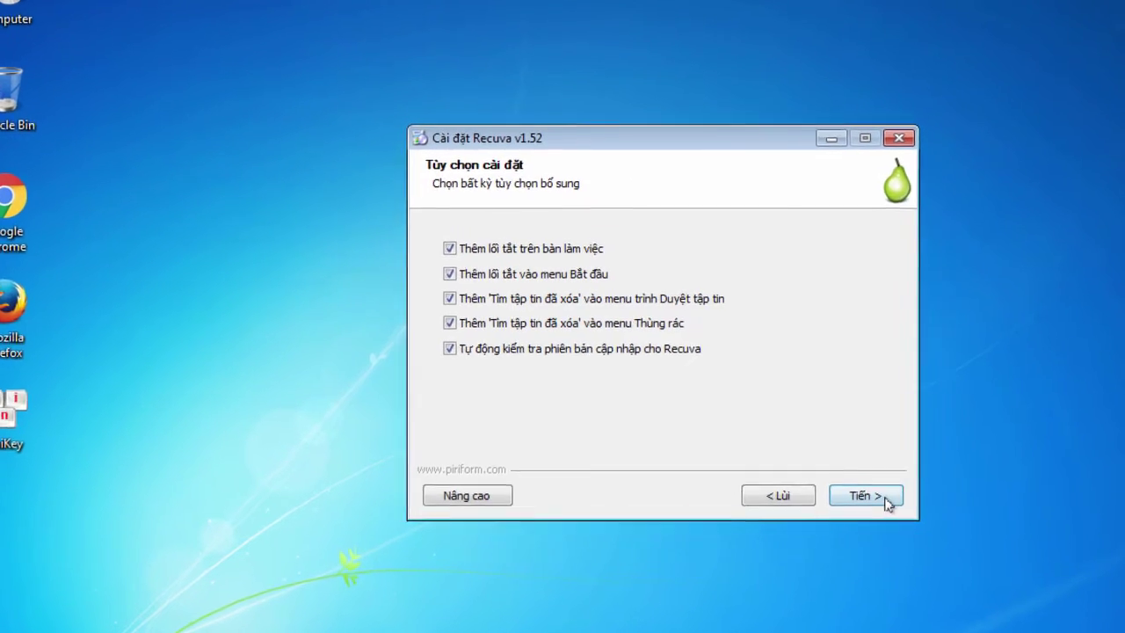
pyautogui.click(885, 497)
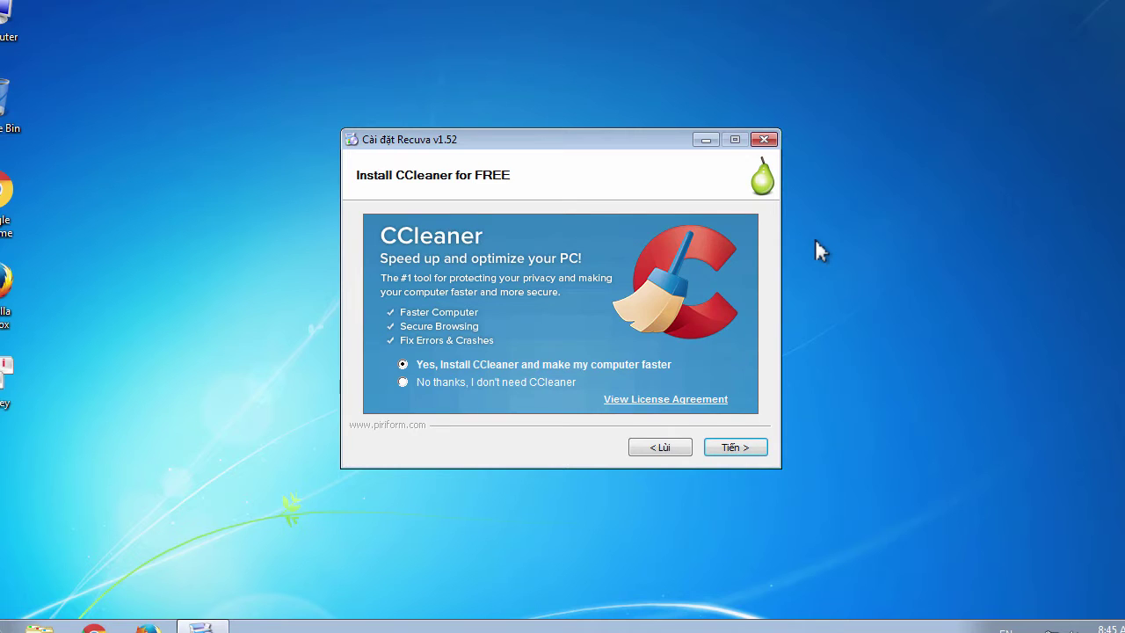
pyautogui.click(471, 385)
pyautogui.click(746, 450)
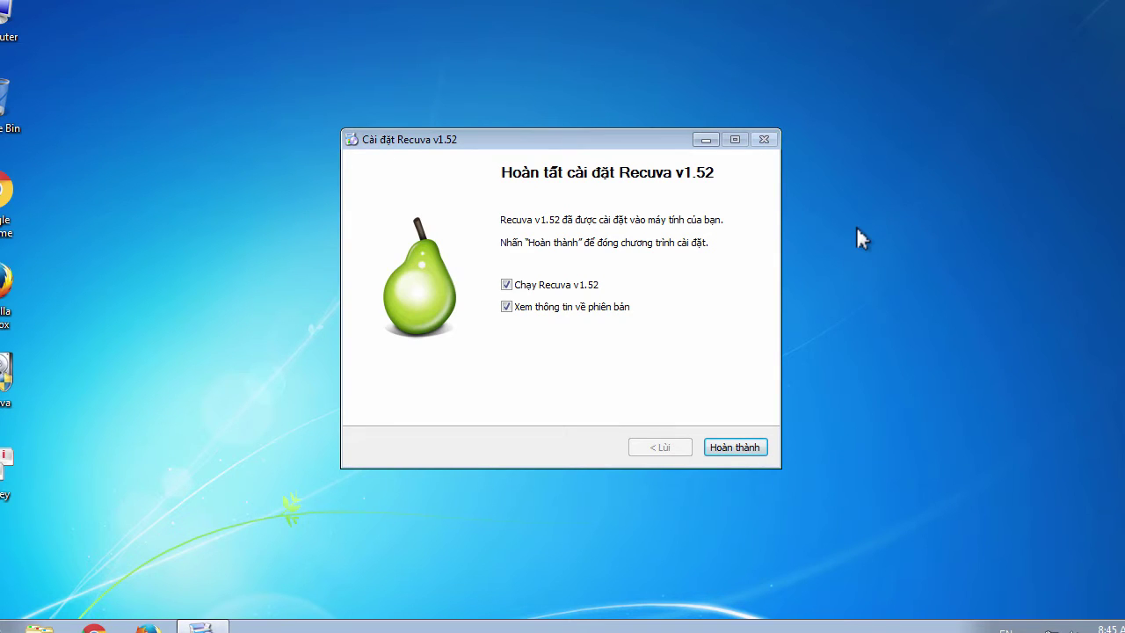
# Finish the setup without viewing the release notes, launch Recuva v1.52, and cancel its startup wizard.
pyautogui.click(608, 309)
pyautogui.click(736, 447)
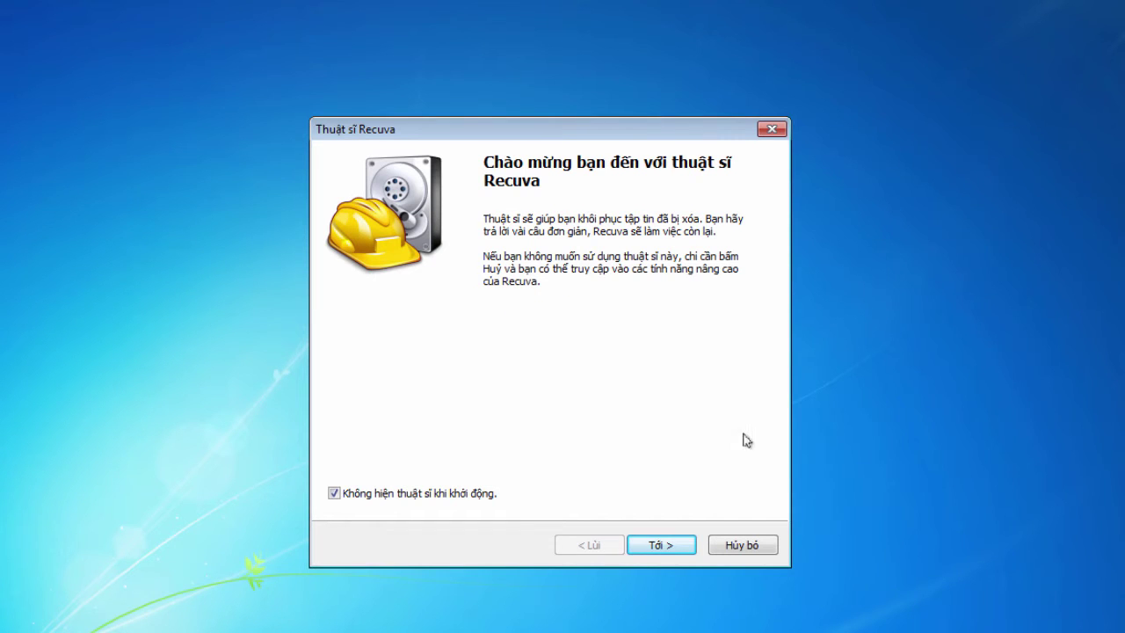
pyautogui.click(771, 548)
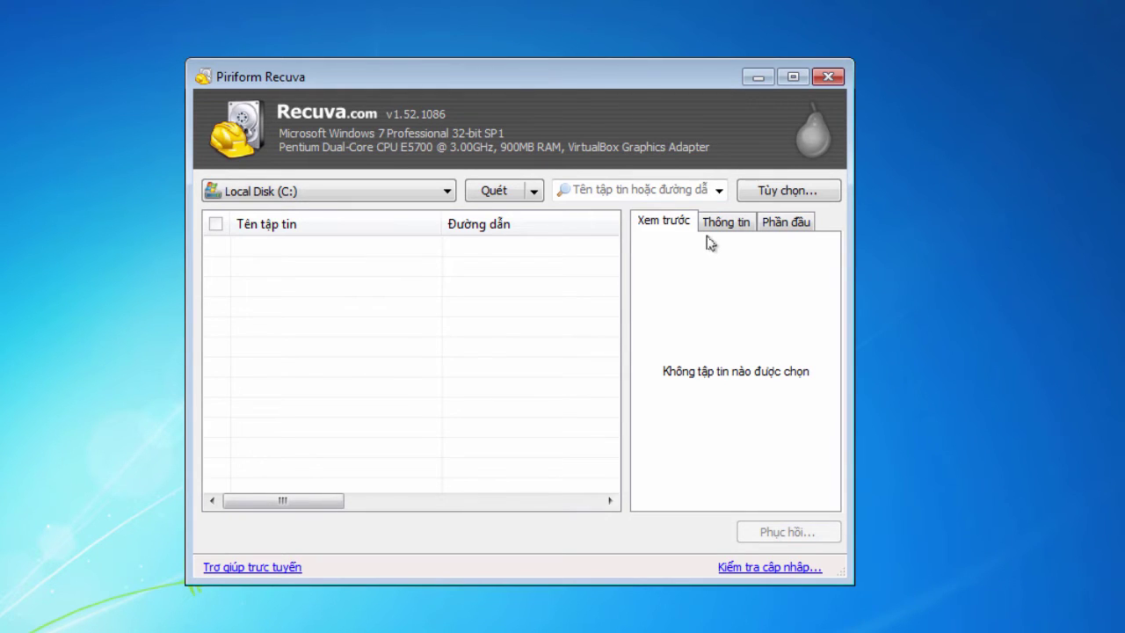
# Enable the deep scan option "Quét kỹ" in Recuva's action settings and apply it.
pyautogui.click(791, 191)
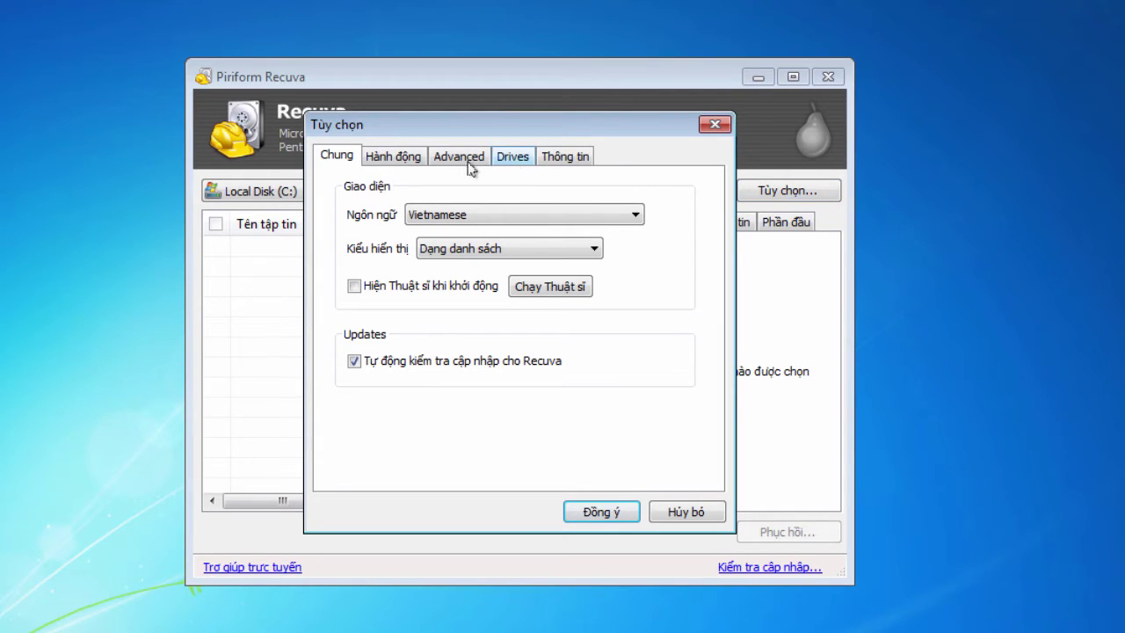
pyautogui.click(385, 158)
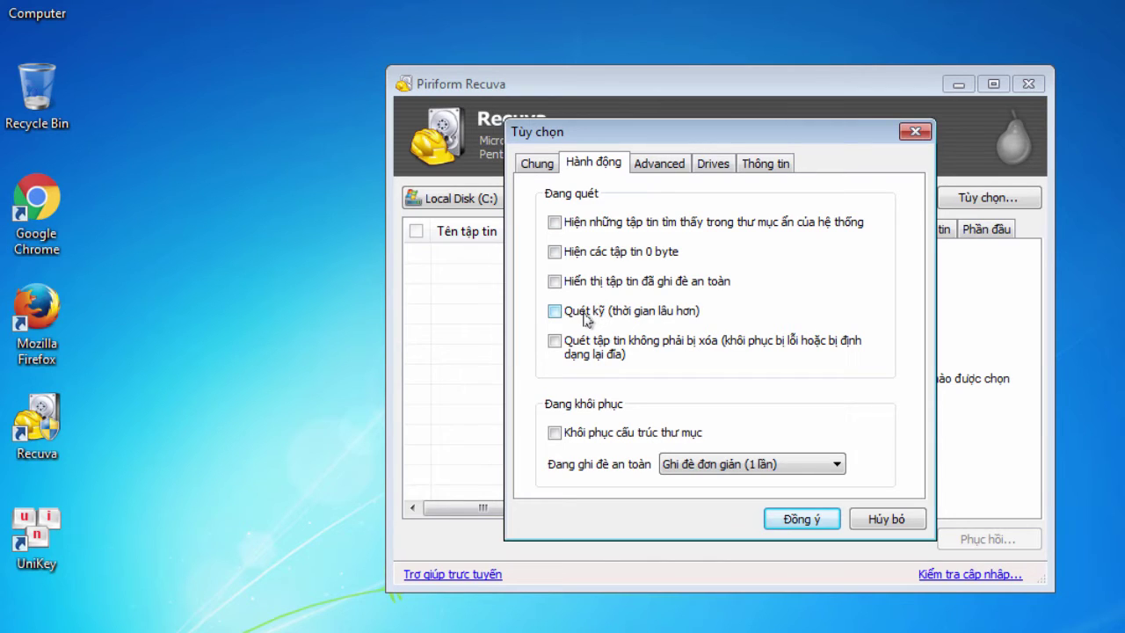
pyautogui.click(584, 316)
pyautogui.click(810, 520)
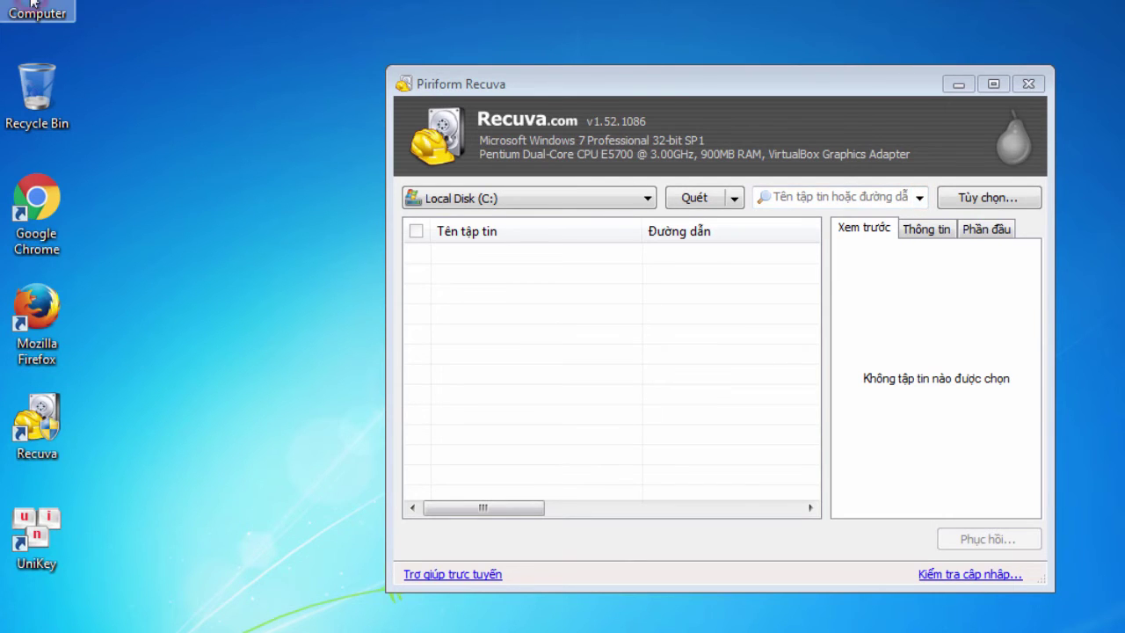
# Open the Music library from Computer and move its Sample Music folder to the Recycle Bin.
pyautogui.doubleClick(31, 7)
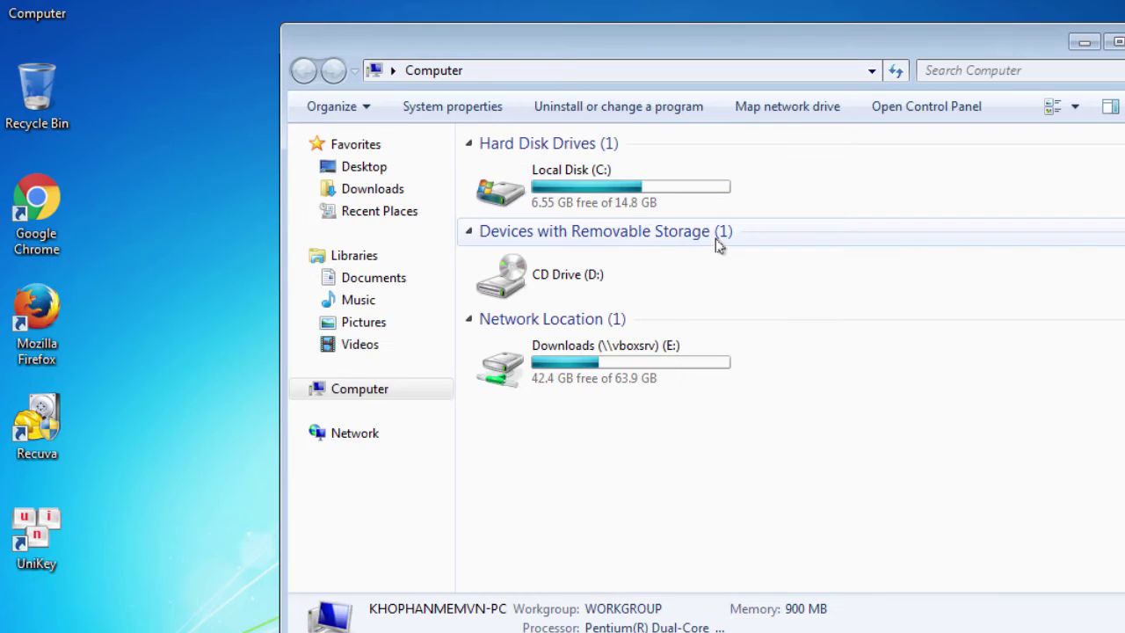
pyautogui.click(375, 307)
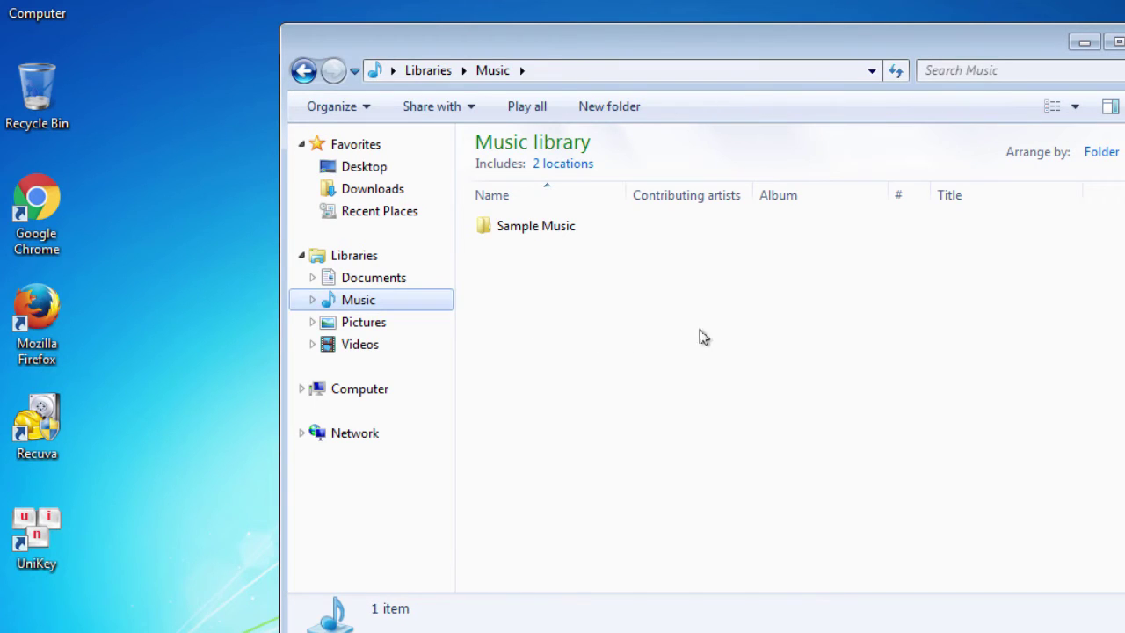
pyautogui.doubleClick(575, 227)
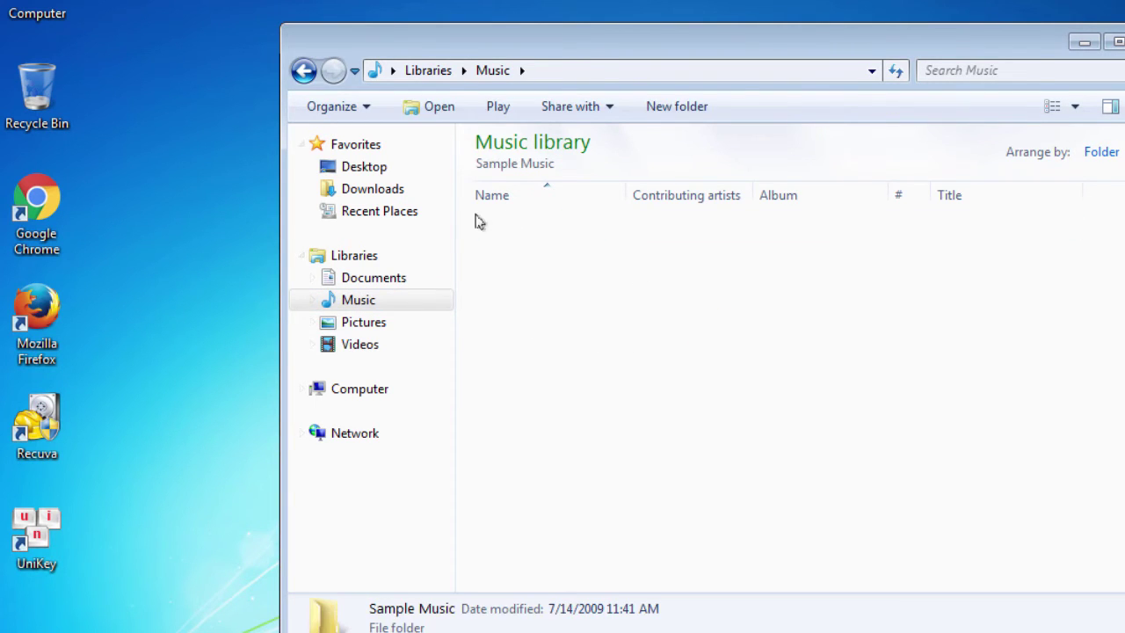
pyautogui.click(303, 70)
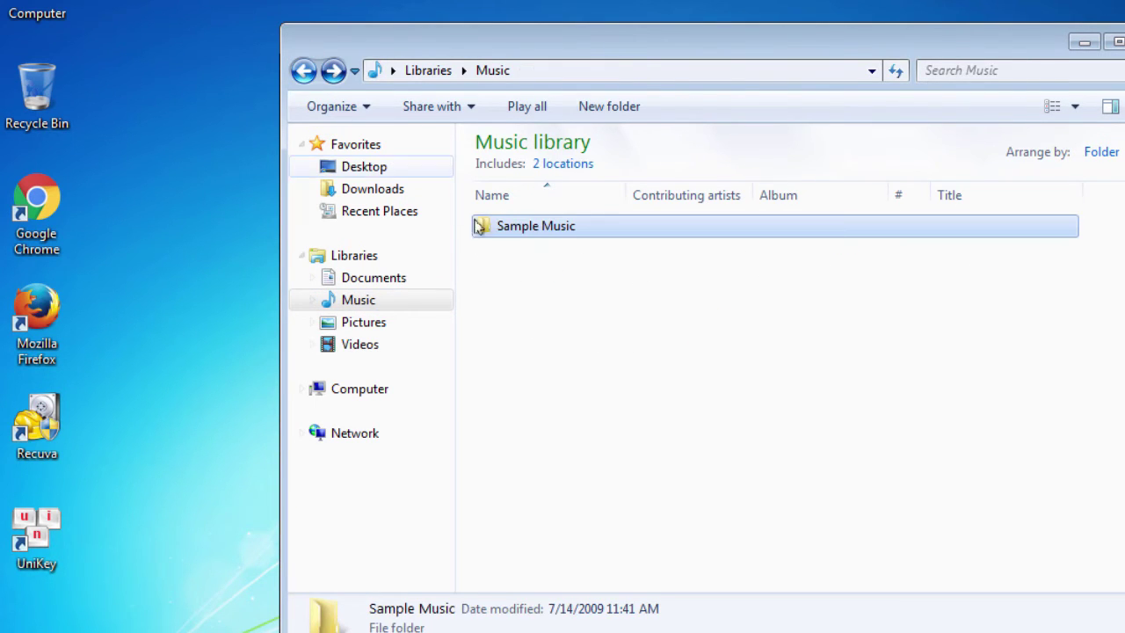
pyautogui.moveTo(569, 232)
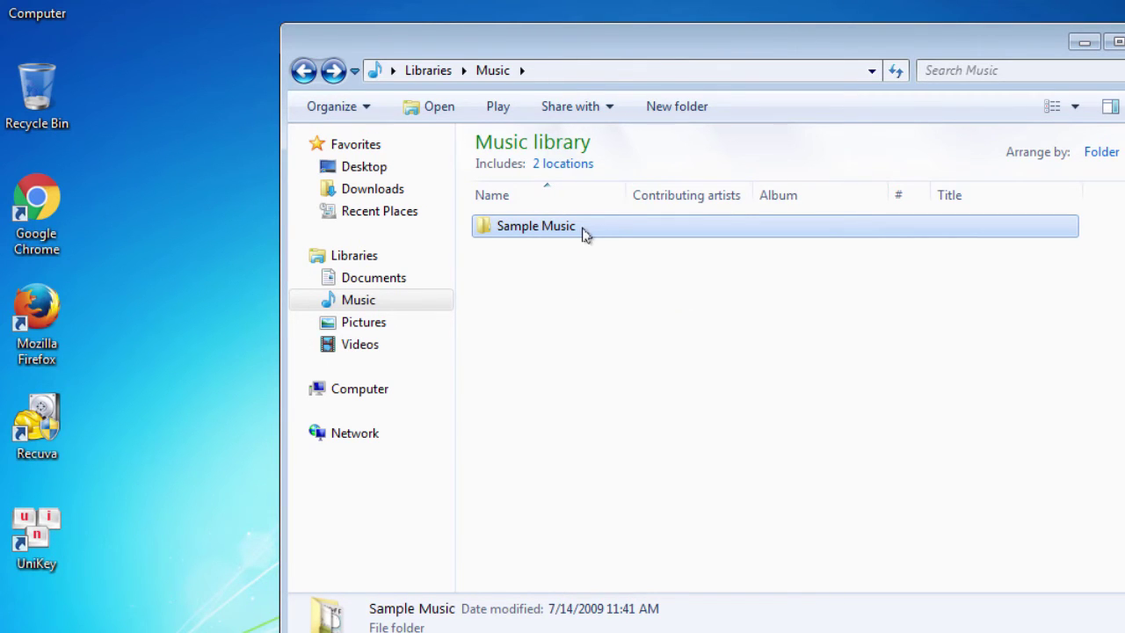
pyautogui.rightClick(584, 227)
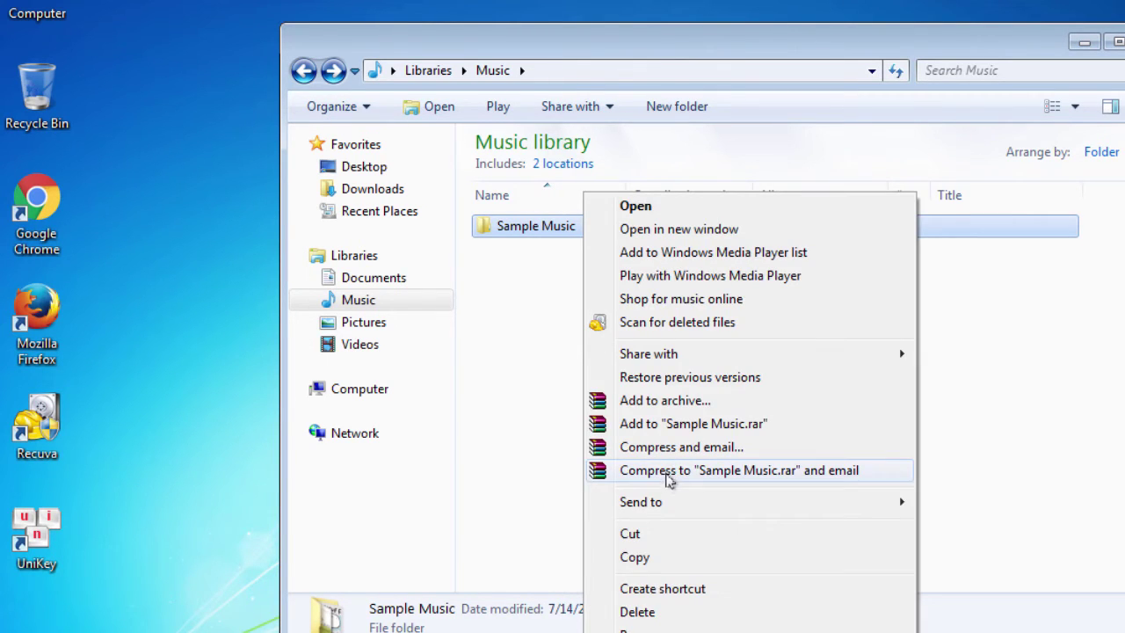
pyautogui.click(637, 611)
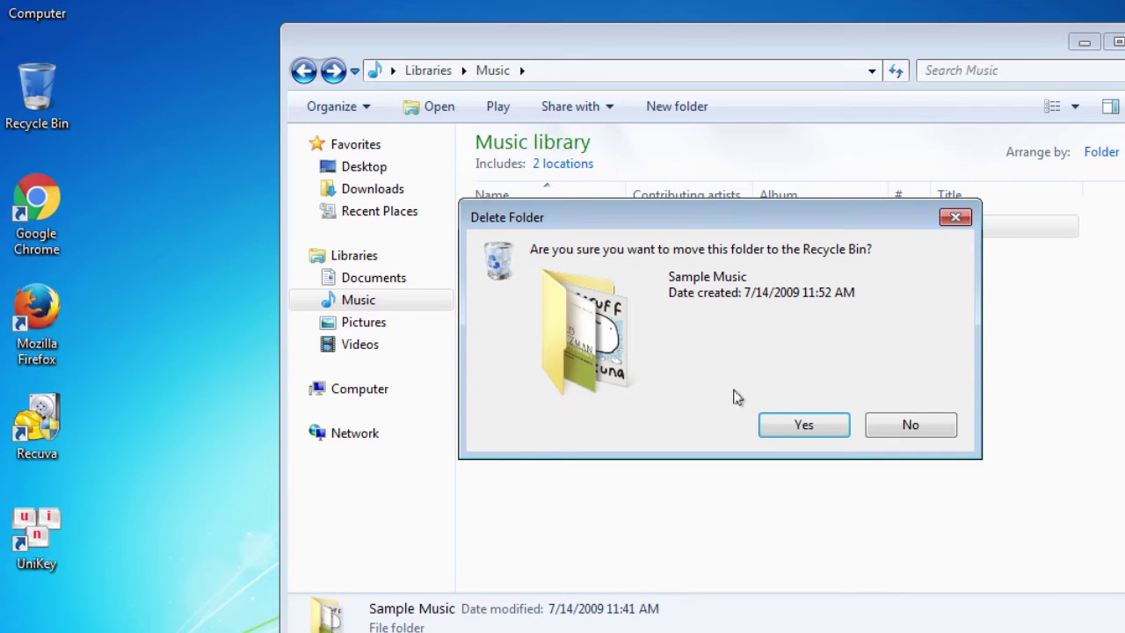
pyautogui.click(816, 426)
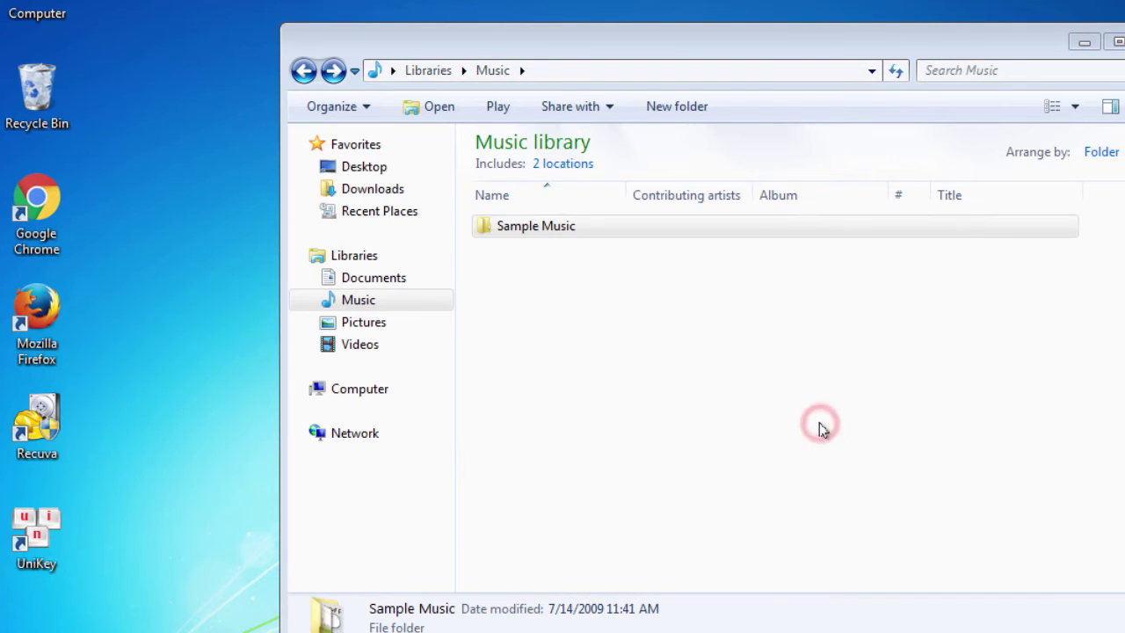
# Empty the Recycle Bin to permanently delete the Sample Music folder.
pyautogui.rightClick(24, 88)
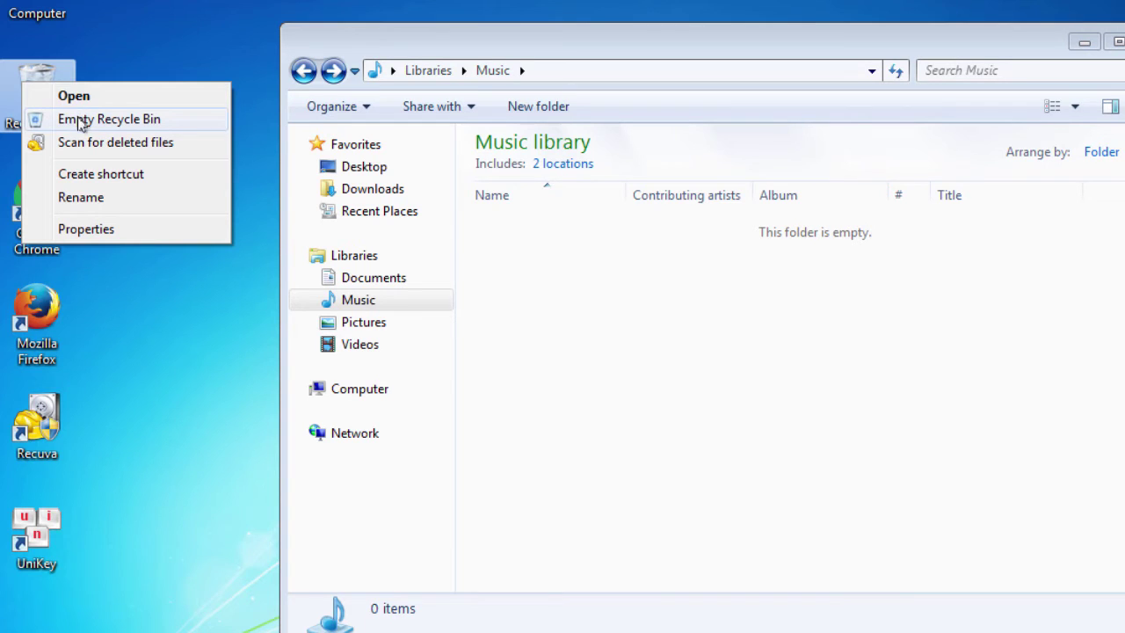
pyautogui.click(77, 119)
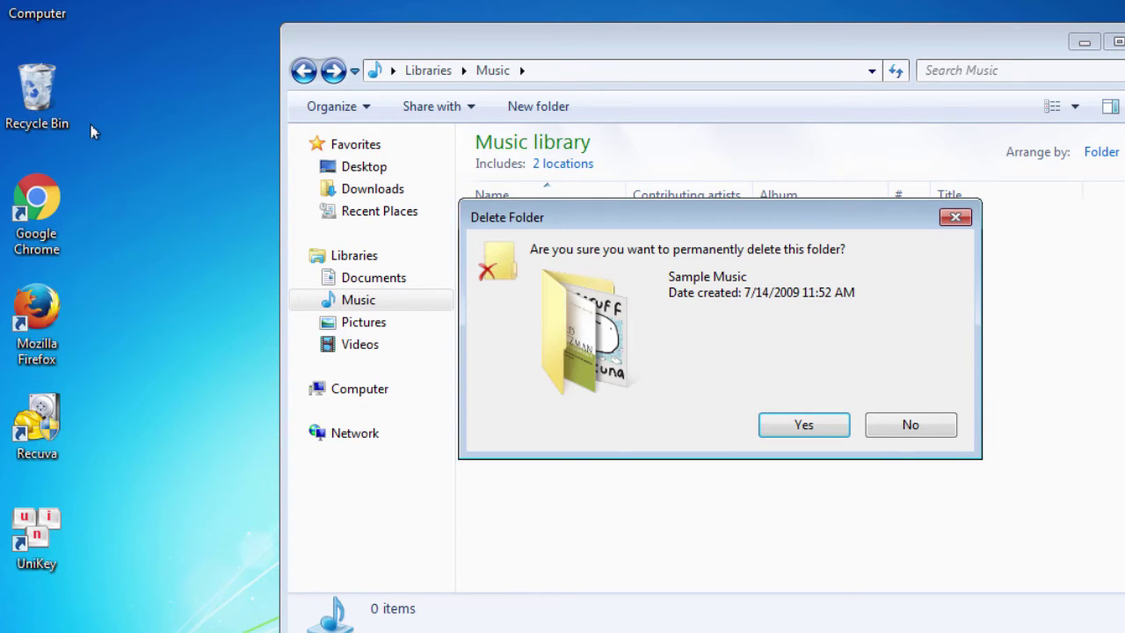
pyautogui.click(806, 423)
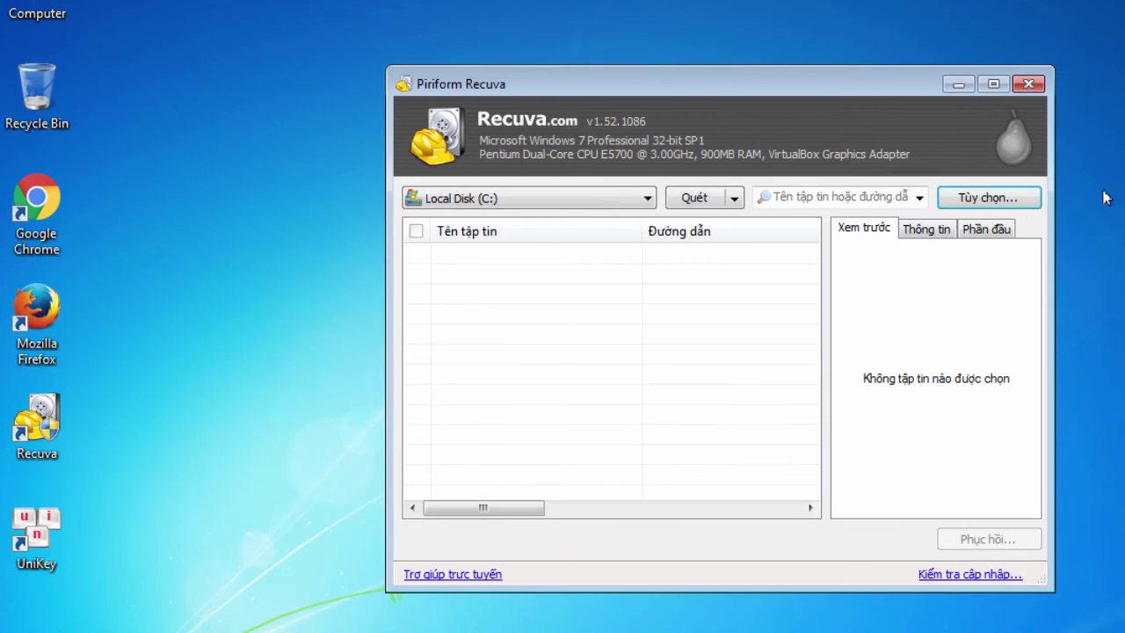
# Set the file filter to "Nhạc" and scan Local Disk (C:) for deleted music files.
pyautogui.click(919, 201)
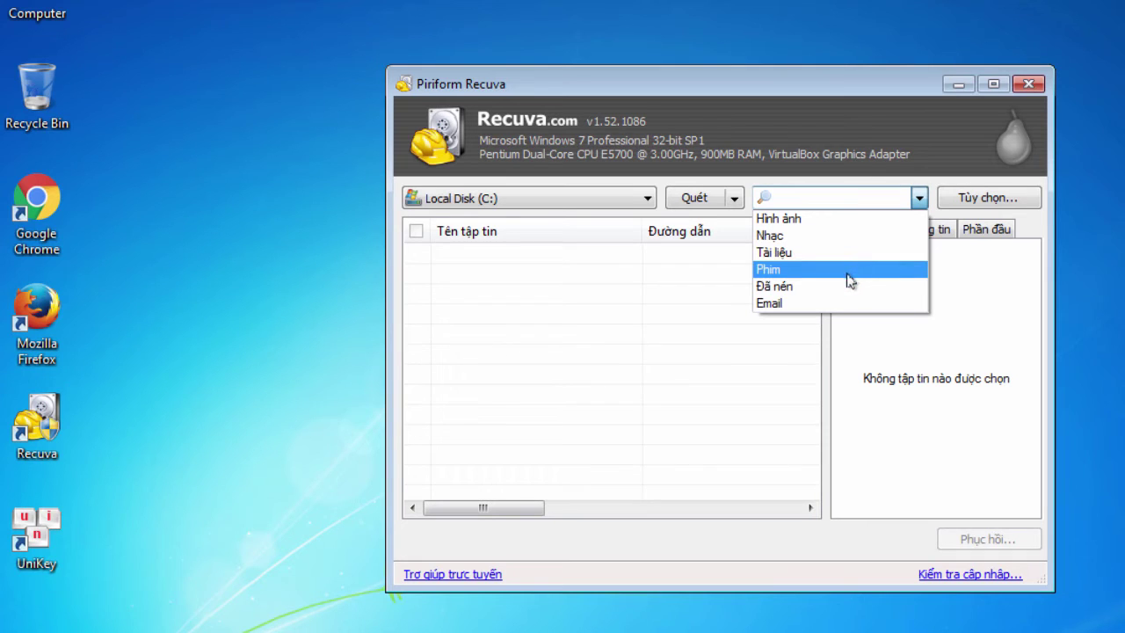
pyautogui.click(834, 238)
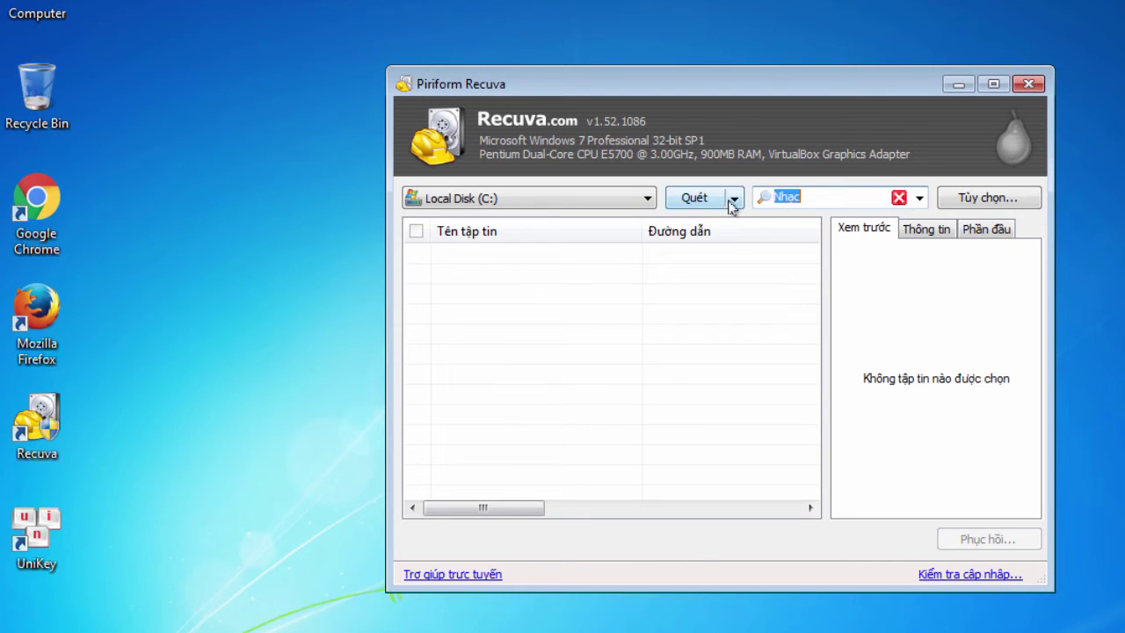
pyautogui.click(643, 197)
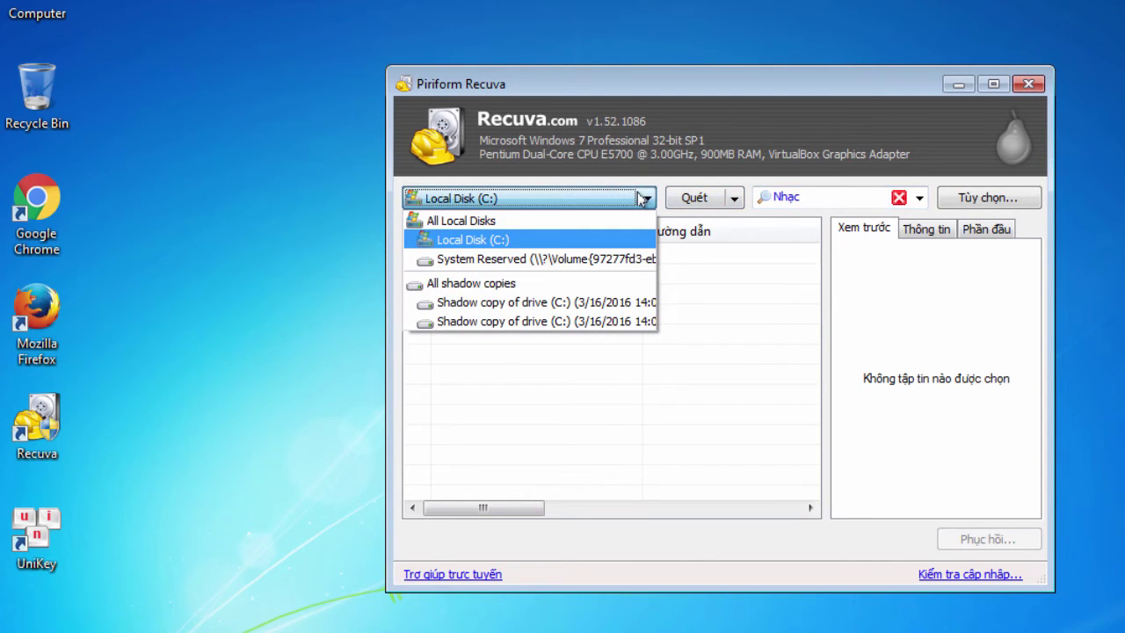
pyautogui.click(642, 198)
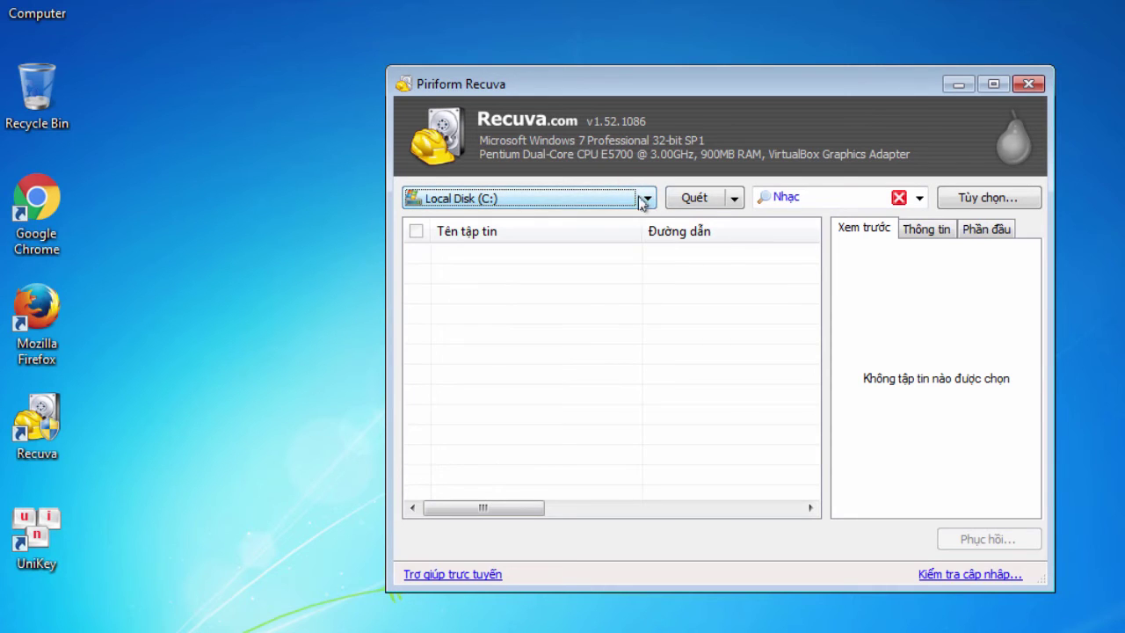
pyautogui.click(704, 201)
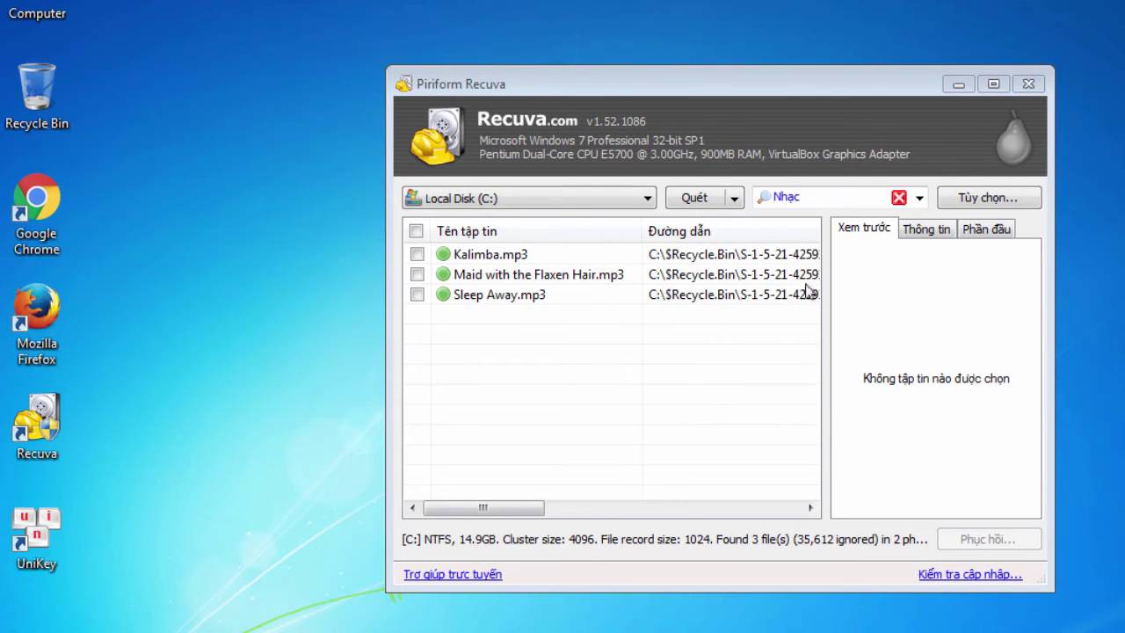
# Mark Kalimba.mp3, Maid with the Flaxen Hair.mp3 and Sleep Away.mp3 for recovery in the scan results.
pyautogui.click(552, 256)
pyautogui.click(545, 274)
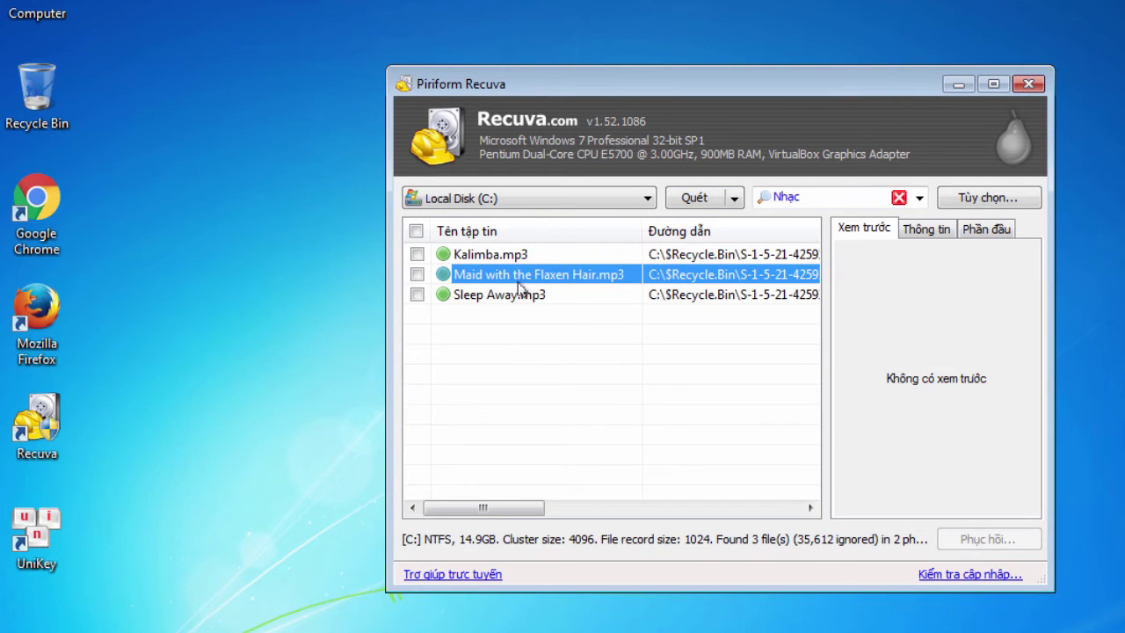
pyautogui.click(512, 297)
pyautogui.click(416, 296)
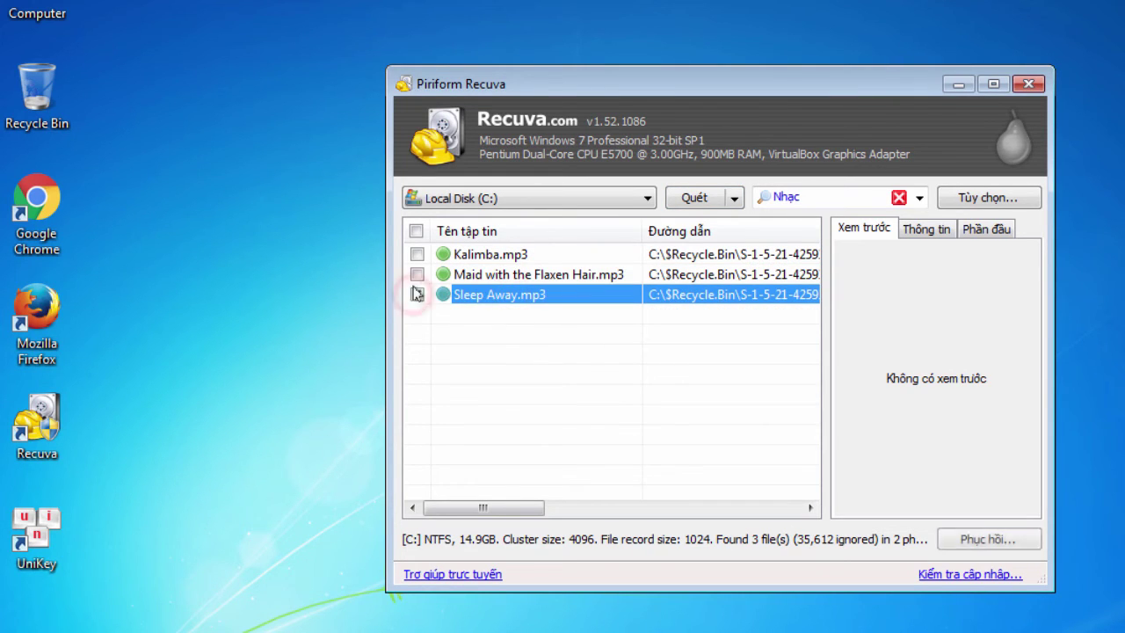
pyautogui.click(417, 254)
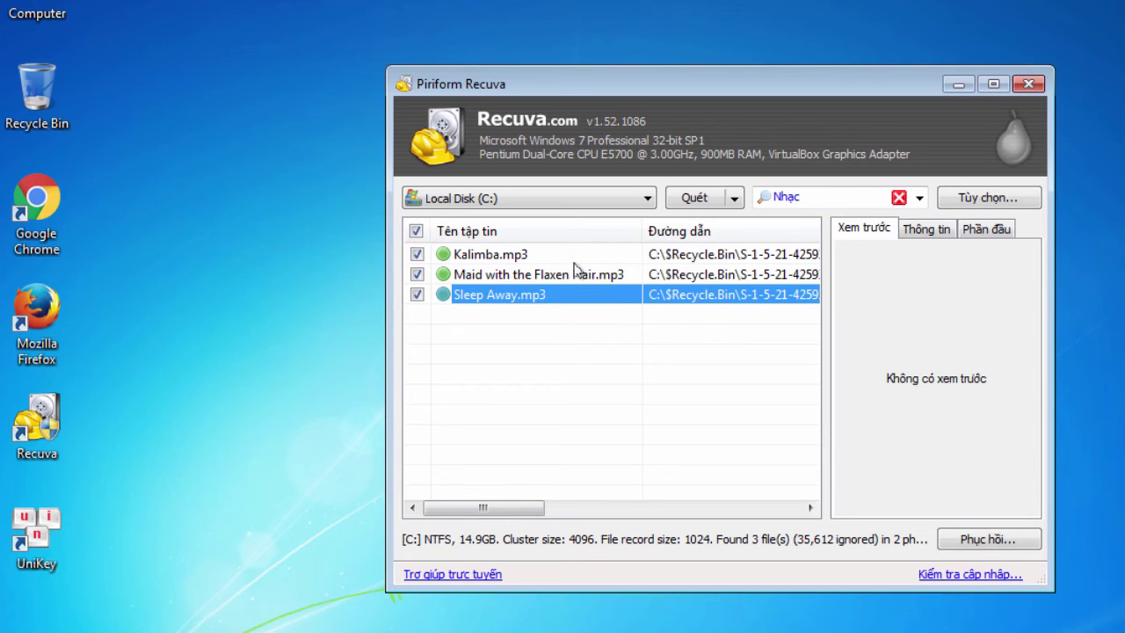
# View the file information for Sleep Away.mp3, Maid with the Flaxen Hair.mp3 and Kalimba.mp3.
pyautogui.click(925, 231)
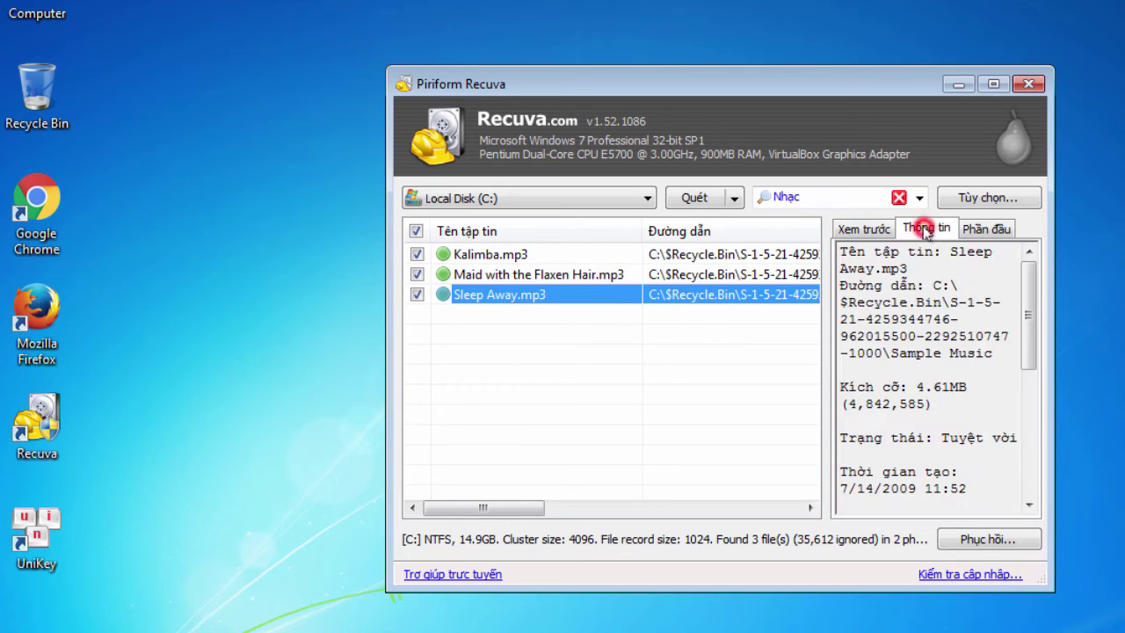
pyautogui.click(579, 276)
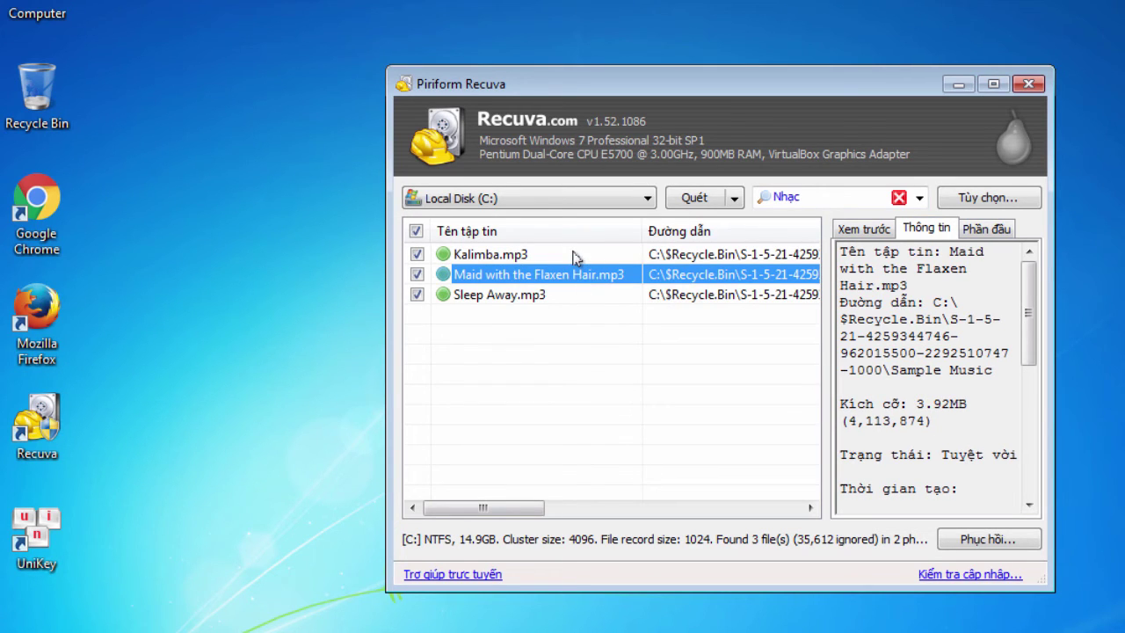
pyautogui.click(574, 255)
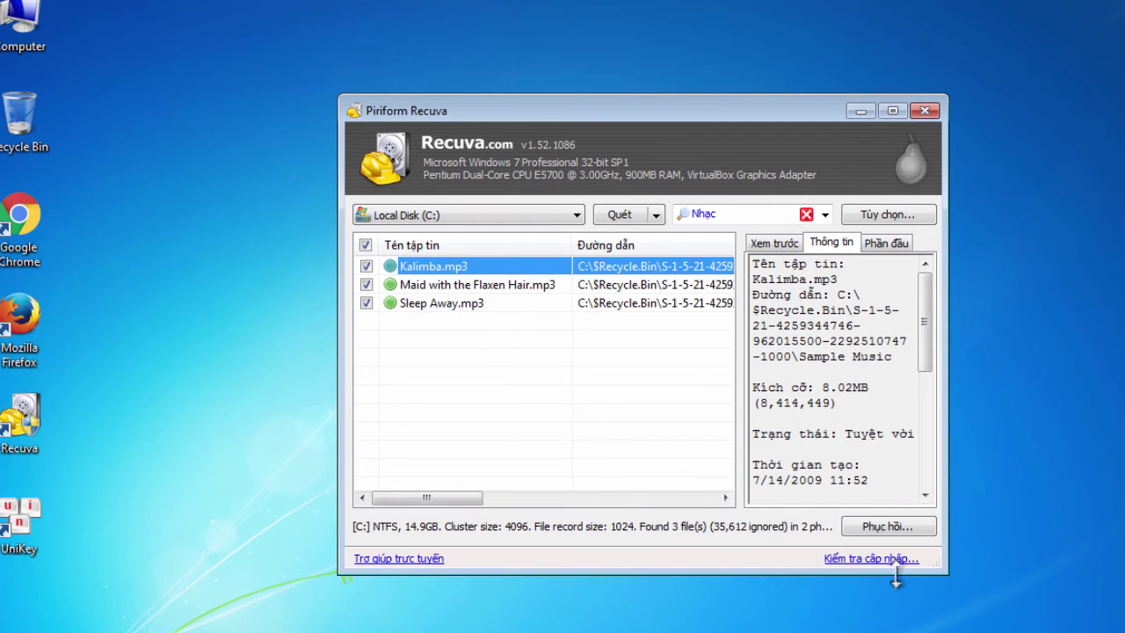
# Recover the three marked music files into the user profile's Downloads folder, accepting recovery to the same drive.
pyautogui.click(1025, 539)
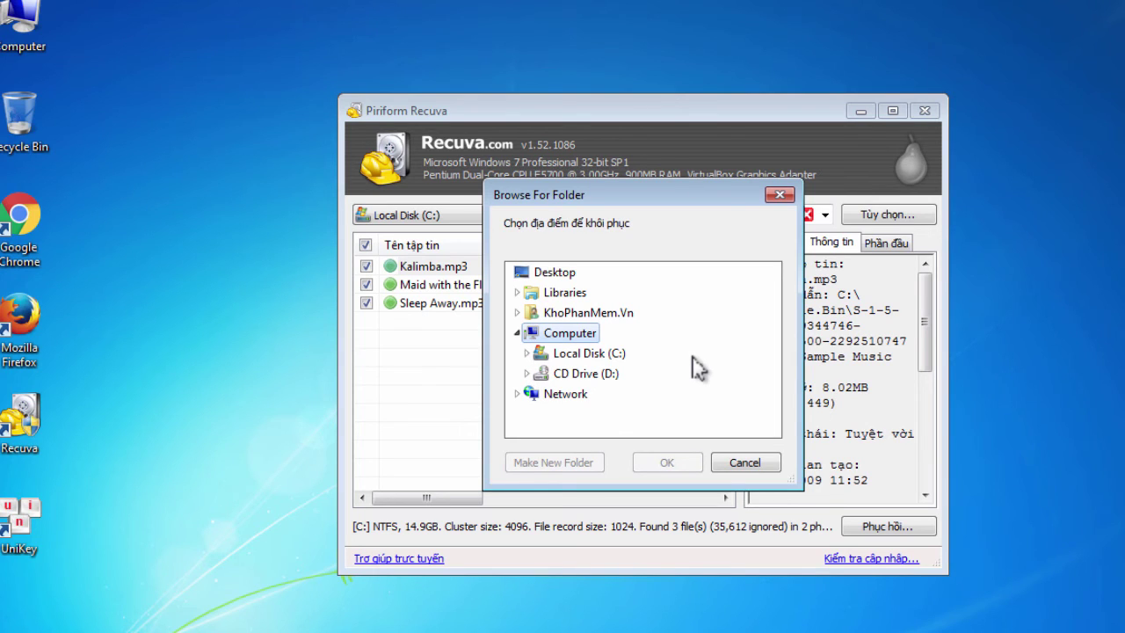
pyautogui.click(527, 352)
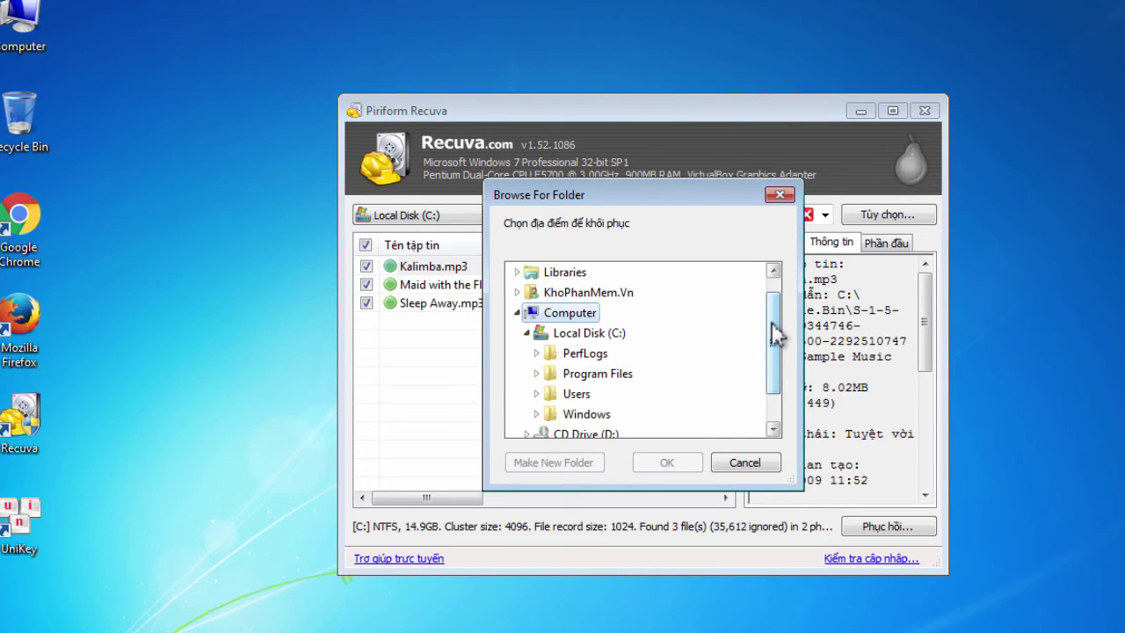
pyautogui.click(526, 333)
pyautogui.click(518, 313)
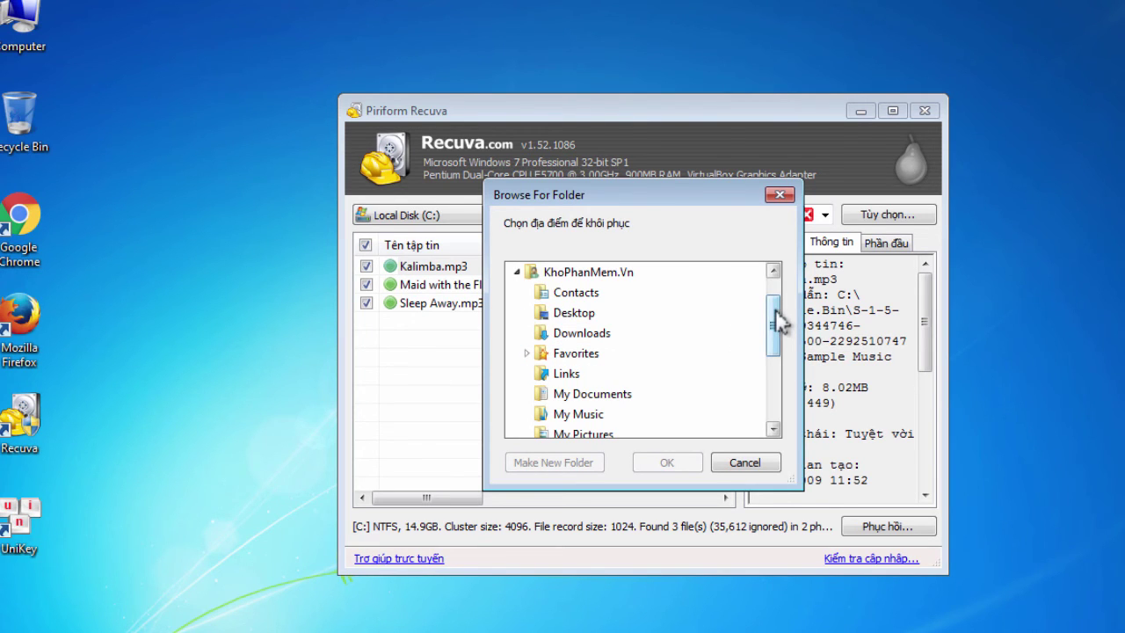
pyautogui.moveTo(778, 323); pyautogui.dragTo(748, 333)
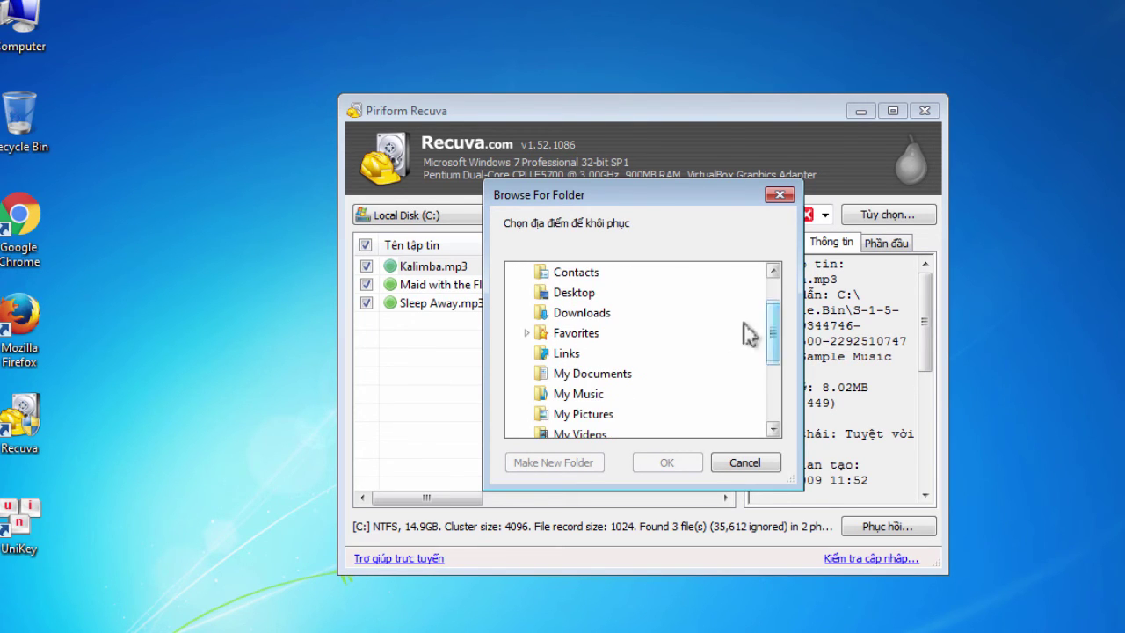
pyautogui.click(594, 322)
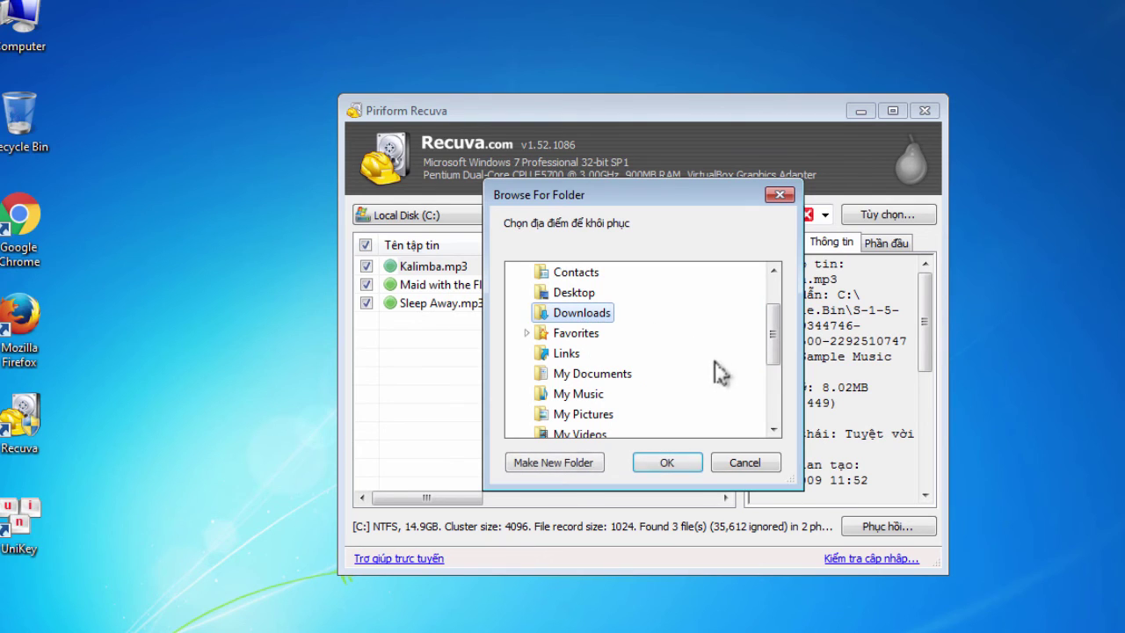
pyautogui.click(681, 460)
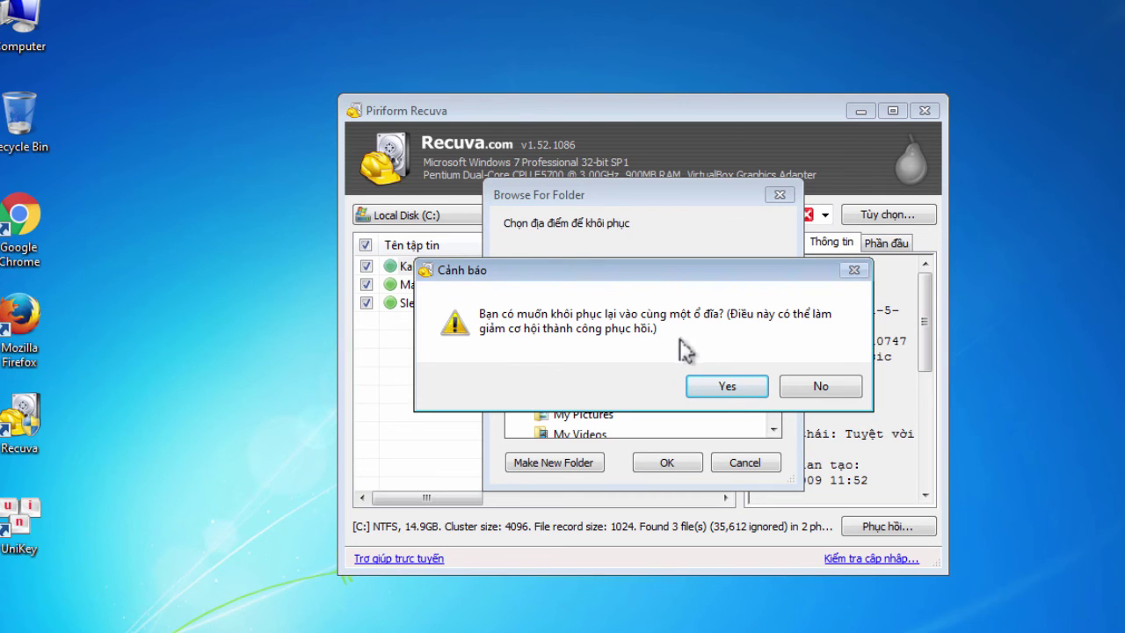
pyautogui.click(736, 397)
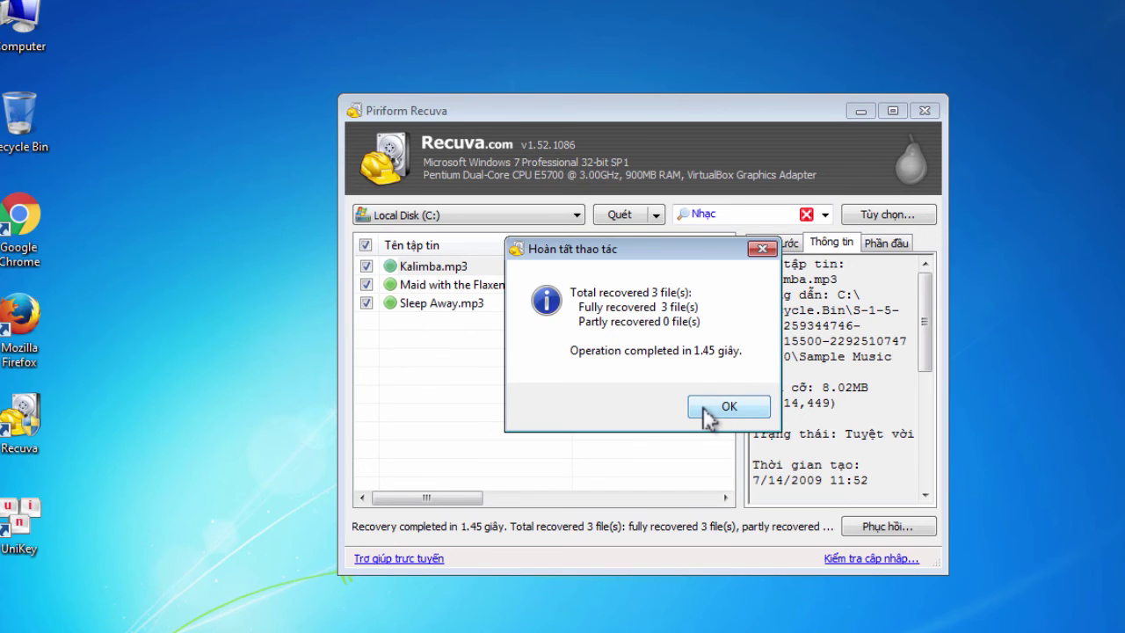
pyautogui.click(707, 414)
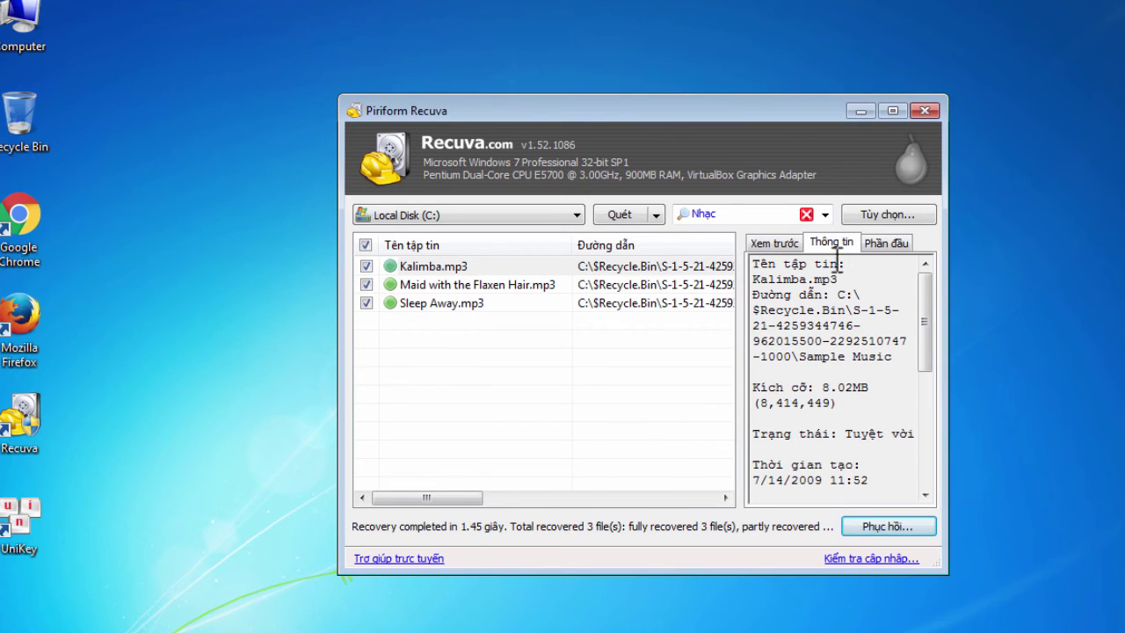
# Clear the "Nhạc" file filter and close Recuva.
pyautogui.click(826, 215)
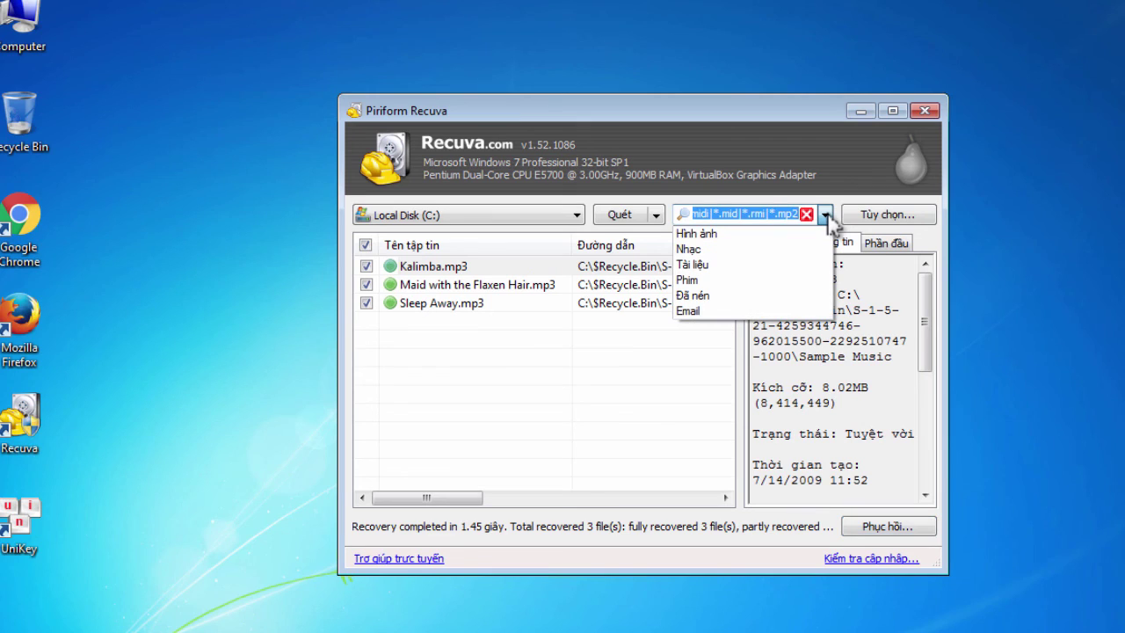
pyautogui.click(826, 215)
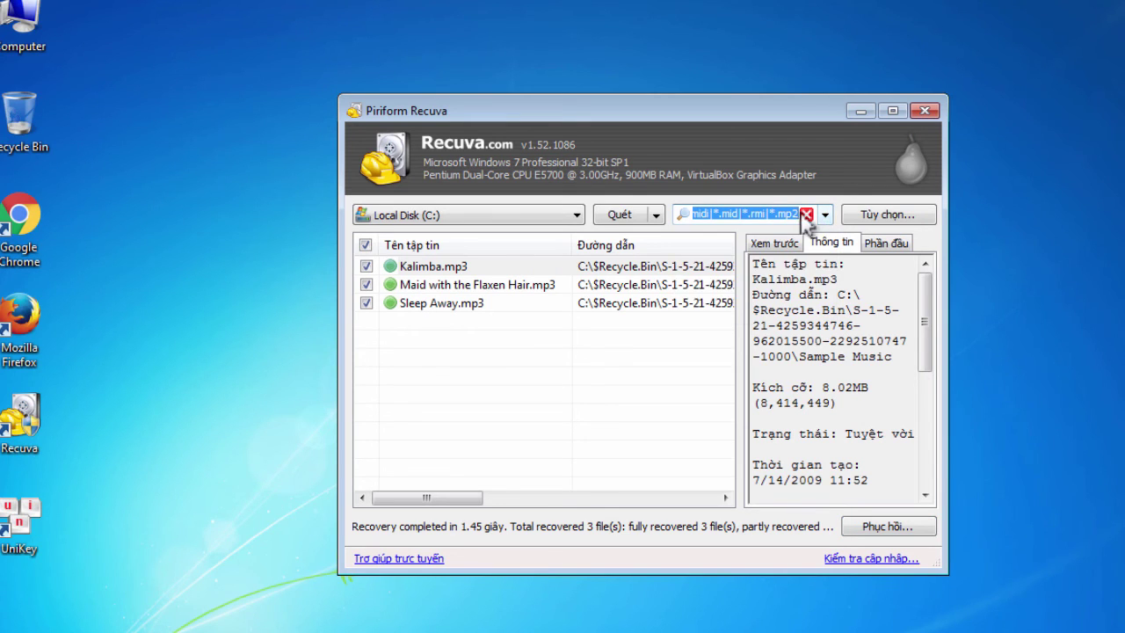
pyautogui.click(806, 214)
pyautogui.click(792, 214)
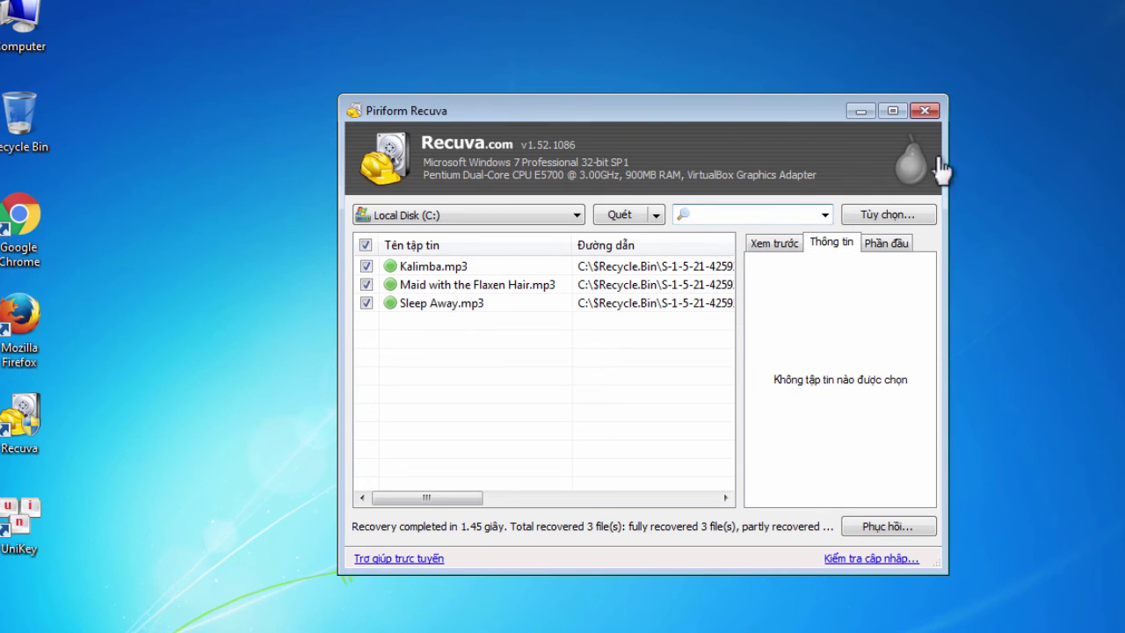
pyautogui.click(926, 111)
# Refresh the desktop and open the Downloads folder from Computer.
pyautogui.rightClick(922, 114)
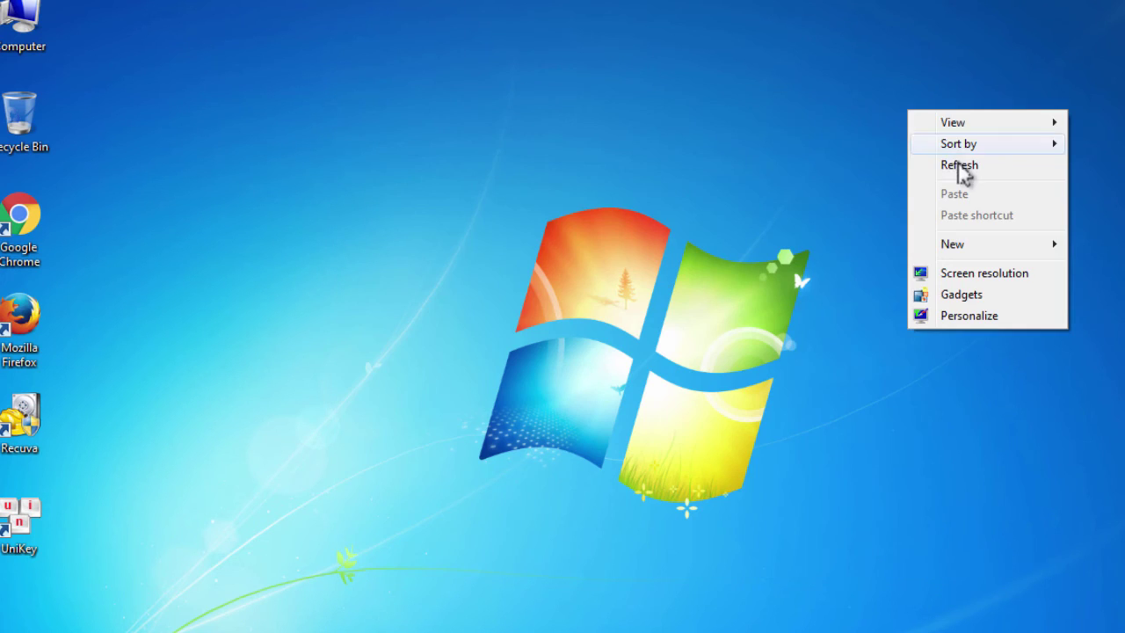
pyautogui.click(955, 173)
pyautogui.doubleClick(40, 44)
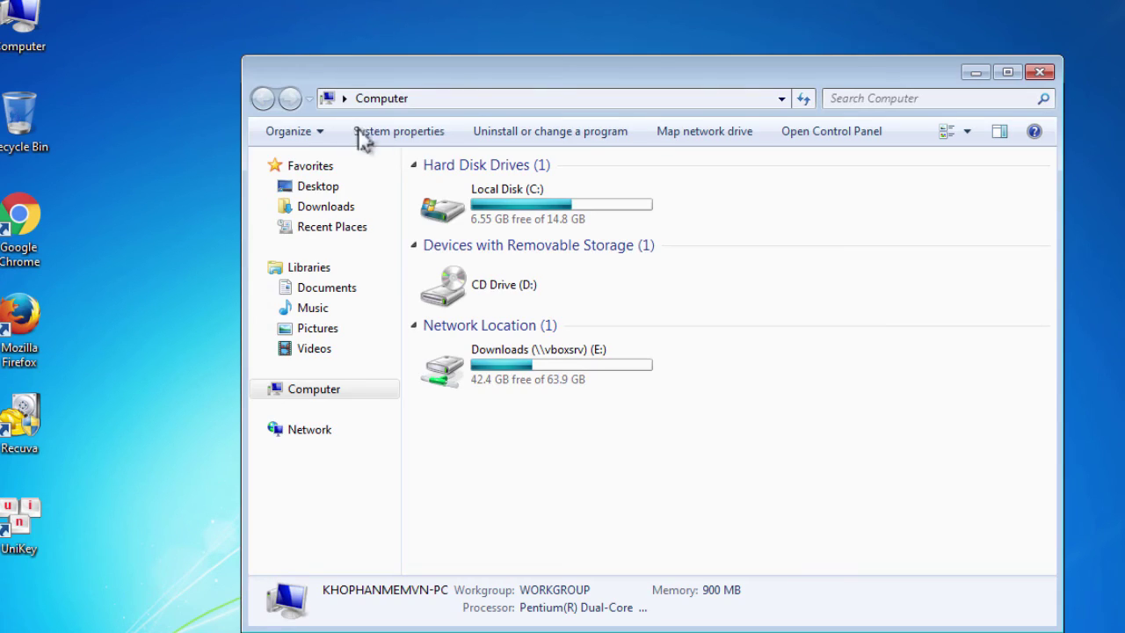
pyautogui.click(343, 210)
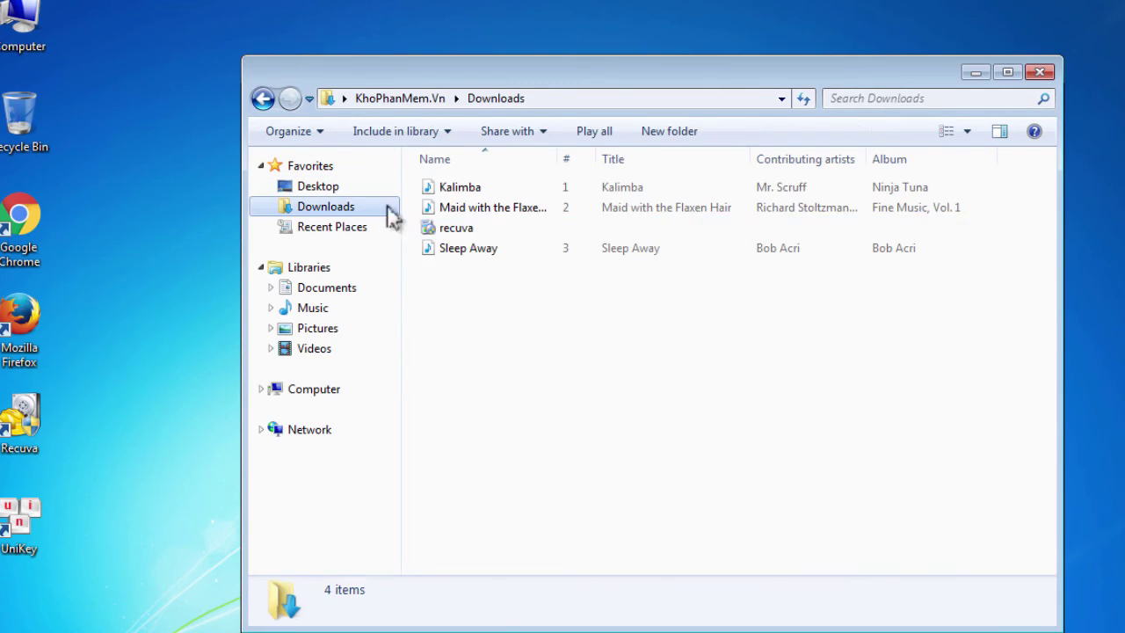
# Check the details of the recovered Sleep Away, Maid with the Flaxen Hair and Kalimba tracks.
pyautogui.click(514, 250)
pyautogui.click(496, 207)
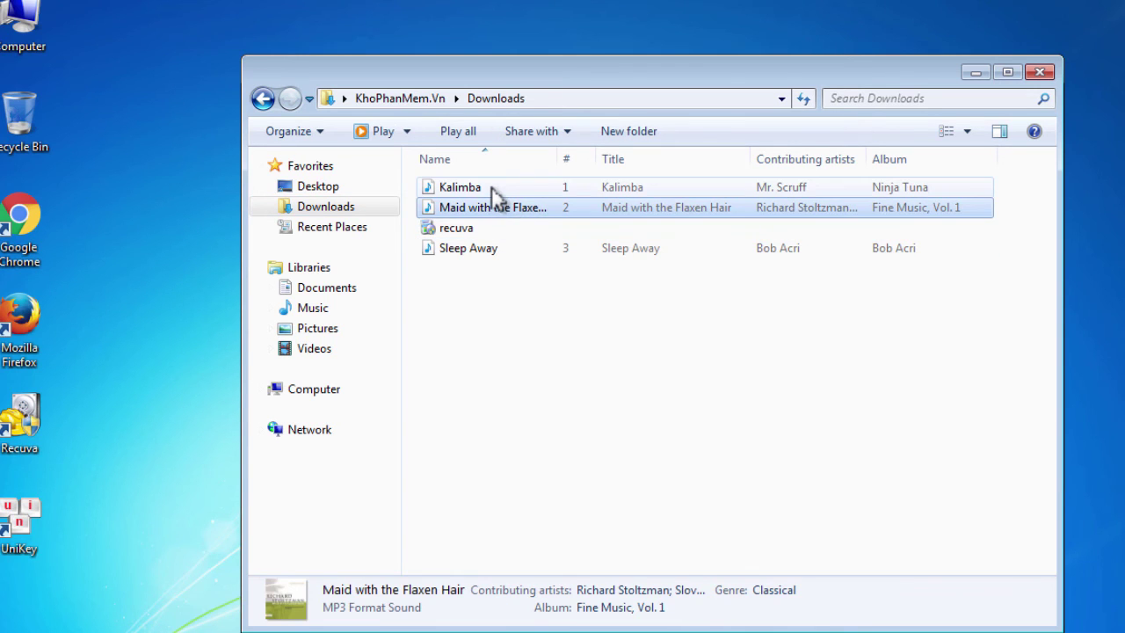
pyautogui.click(492, 190)
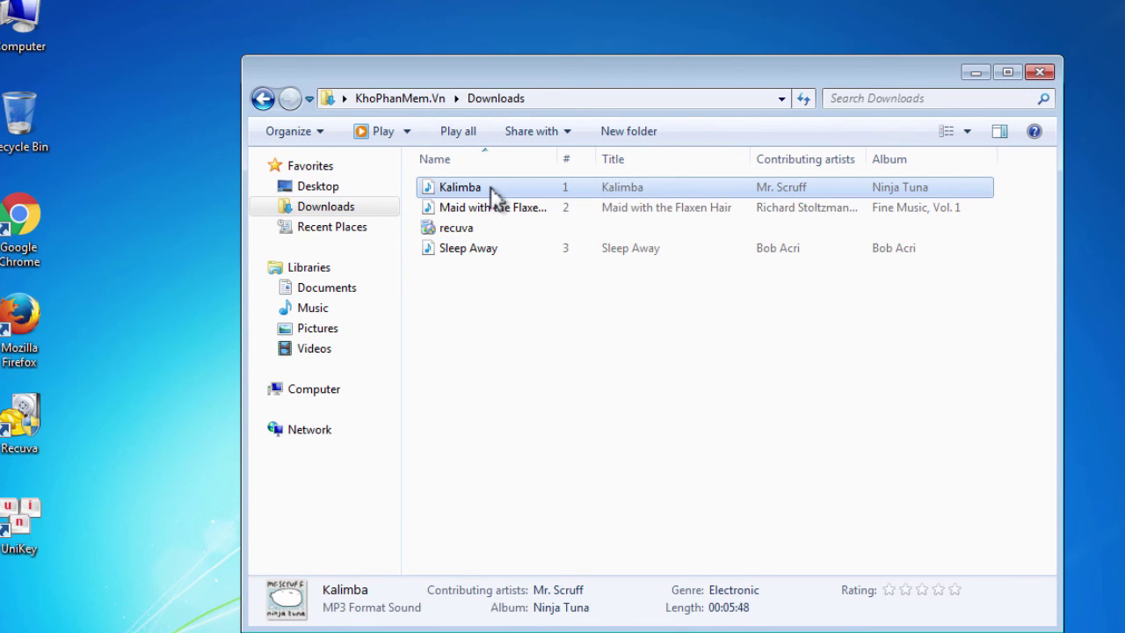
# Play the recovered Kalimba track in Windows Media Player, using Recommended settings for its initial setup.
pyautogui.doubleClick(492, 188)
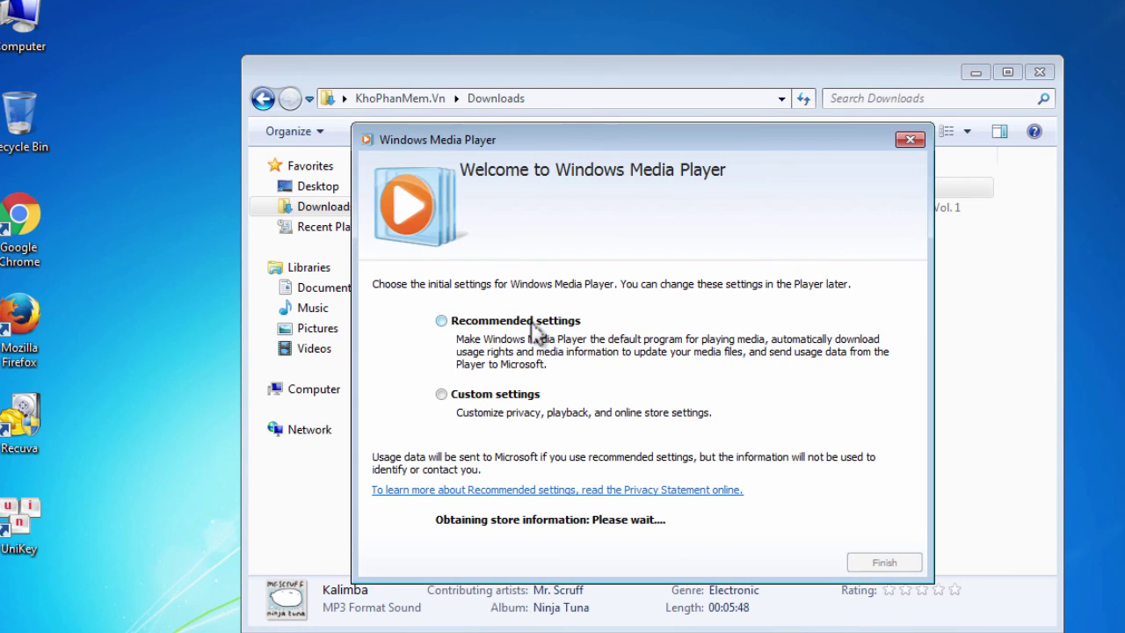
pyautogui.click(531, 322)
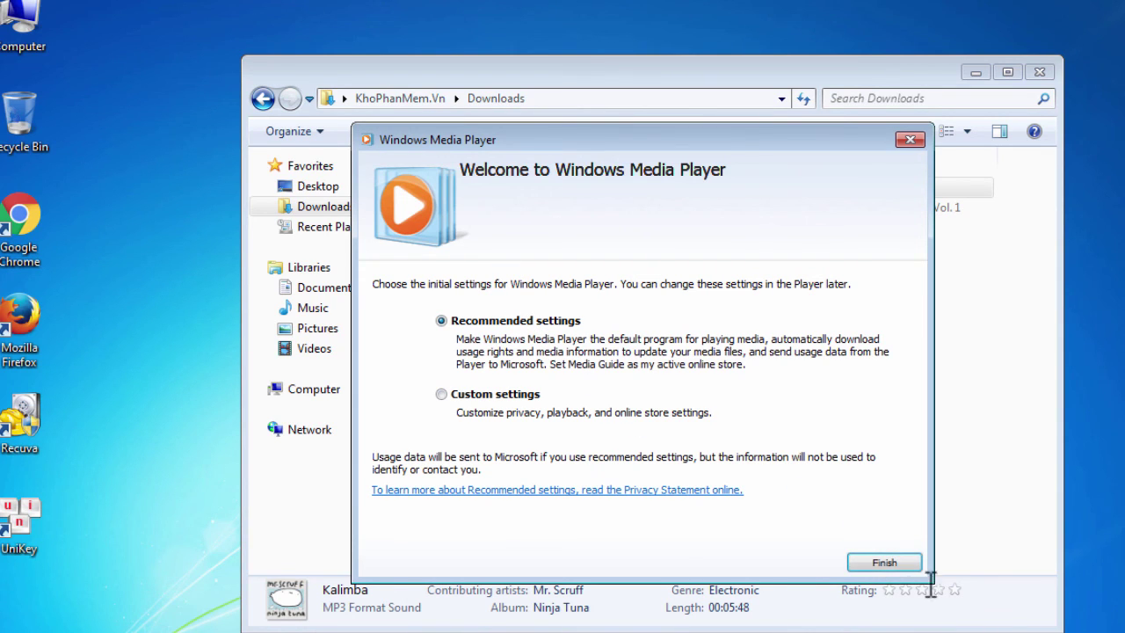
pyautogui.click(907, 565)
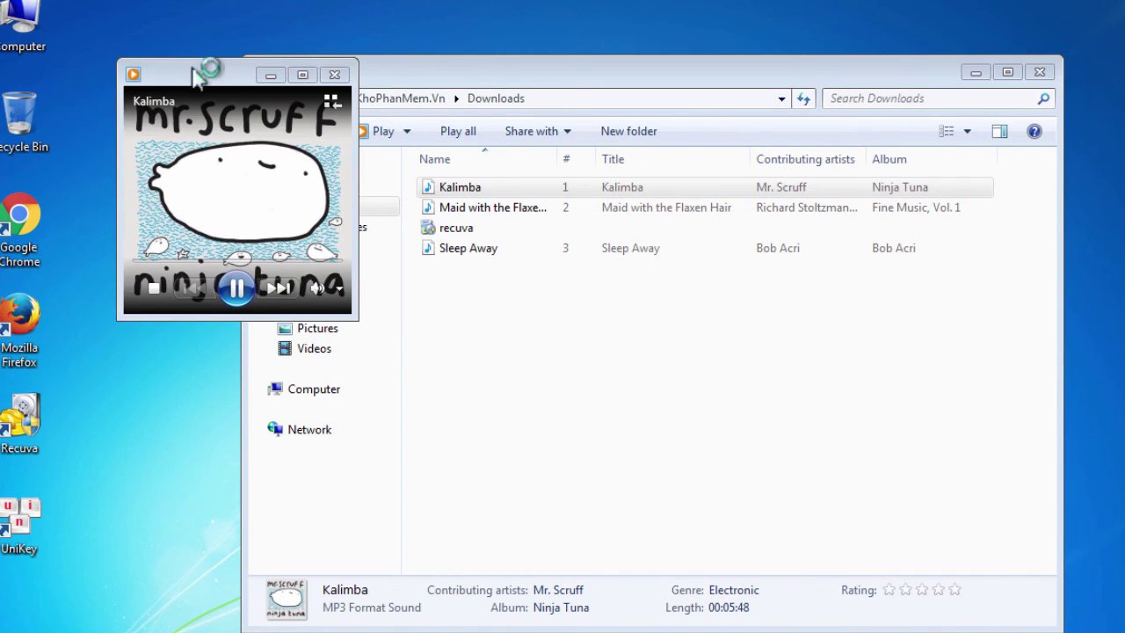
pyautogui.moveTo(195, 76); pyautogui.dragTo(393, 168)
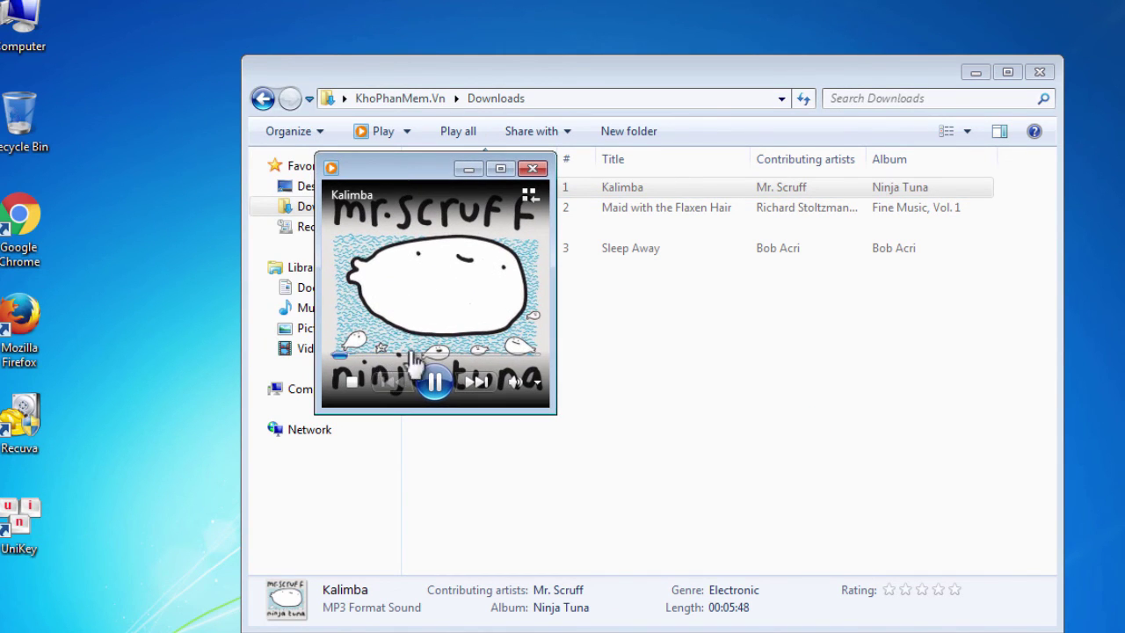
# Close Windows Media Player and the Downloads folder window.
pyautogui.click(532, 168)
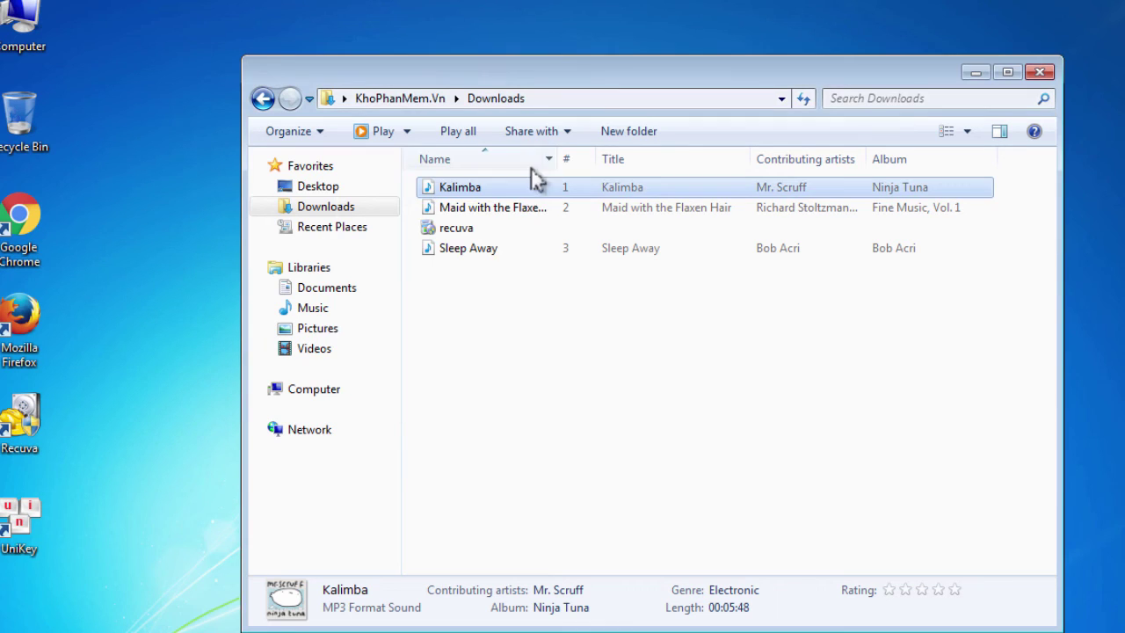
pyautogui.click(489, 309)
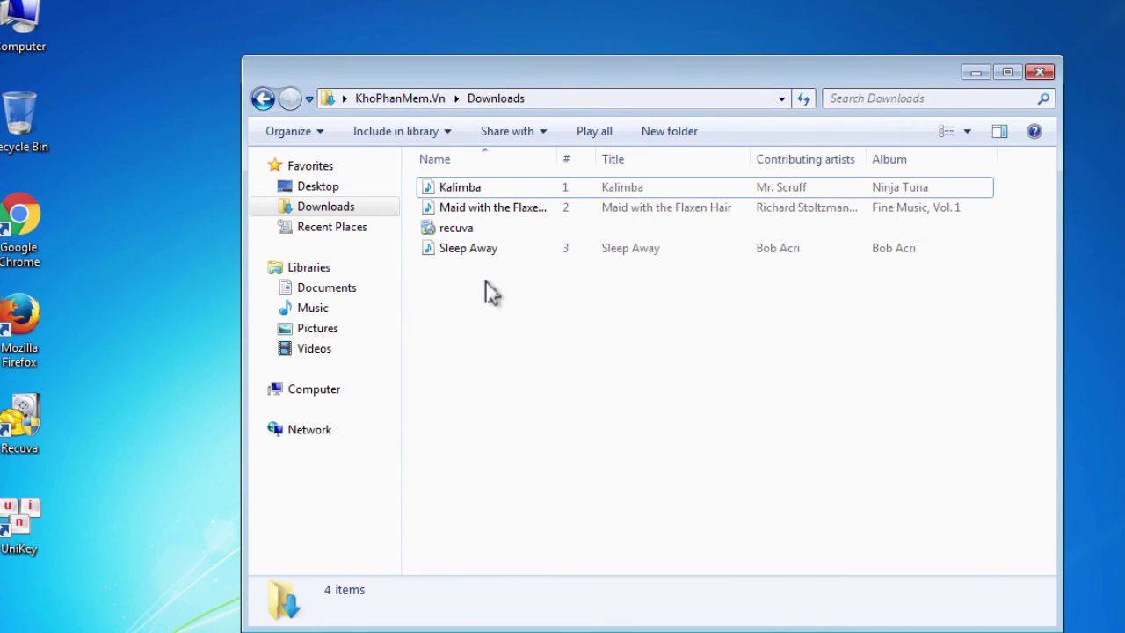
pyautogui.click(1040, 72)
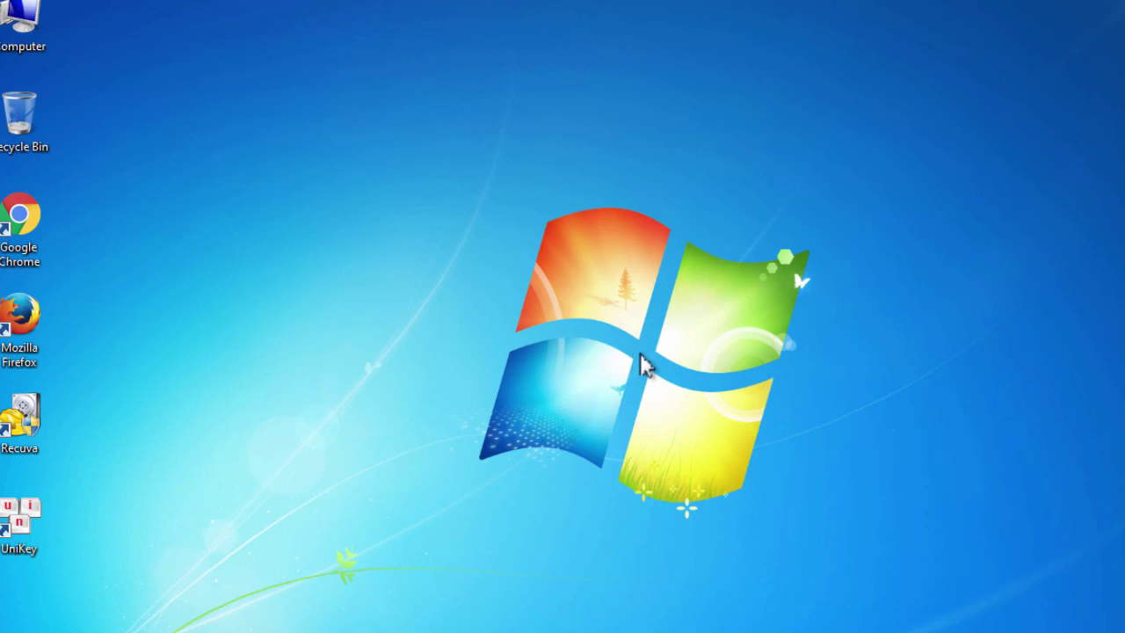